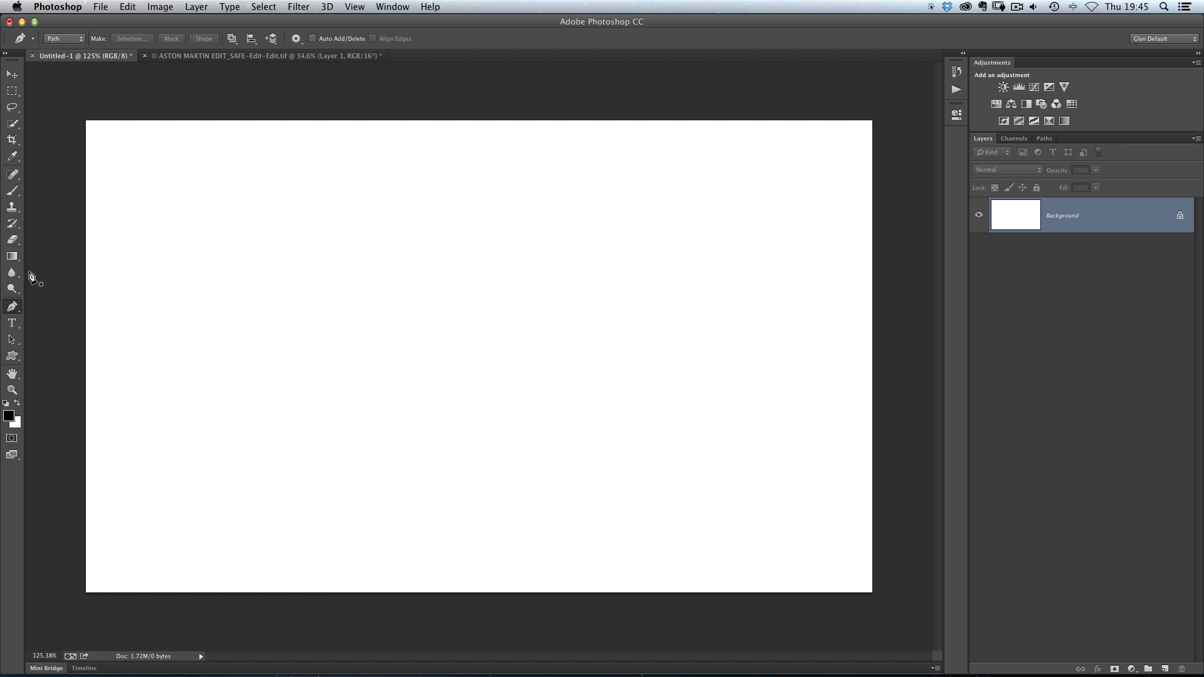
Choose the standard Pen Tool and set it to draw in Path mode
{"action": "left_click", "coordinate": [12, 306]}
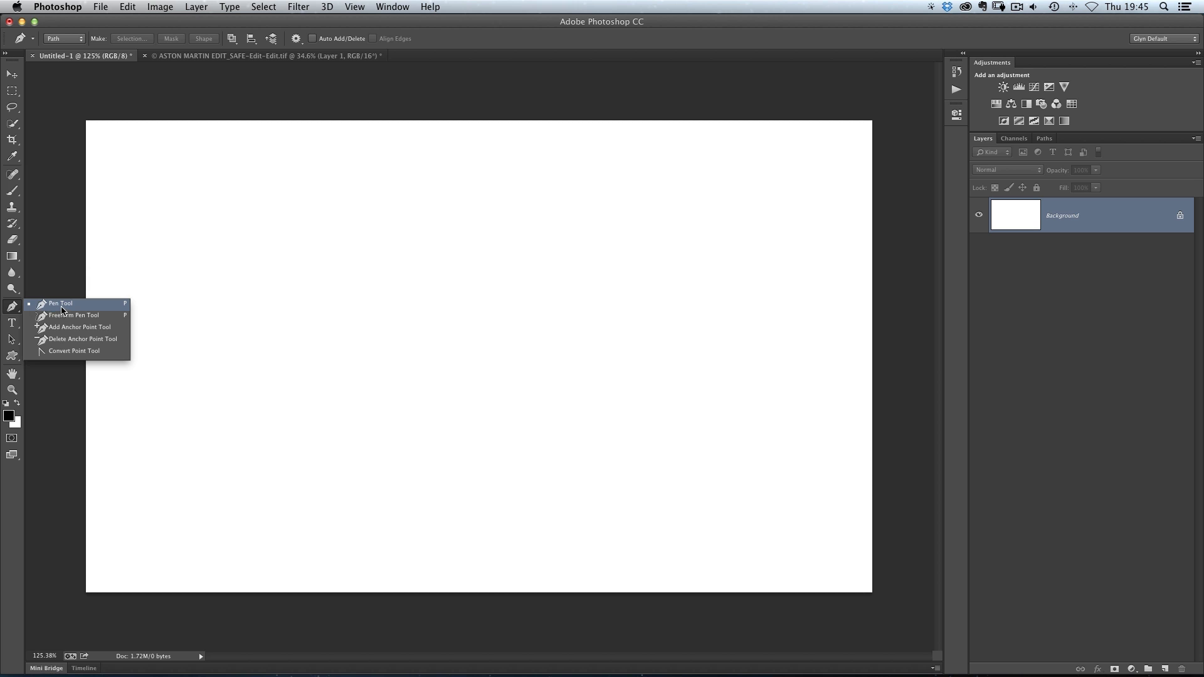
{"action": "left_click", "coordinate": [61, 305]}
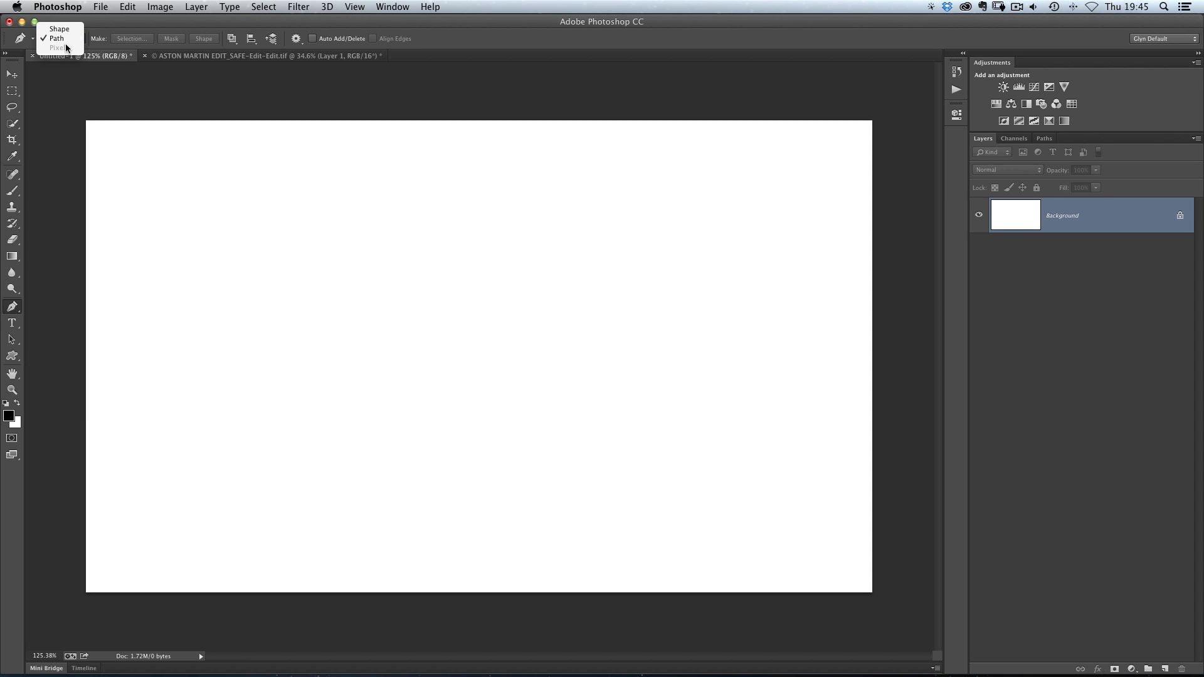
{"action": "left_click", "coordinate": [63, 39]}
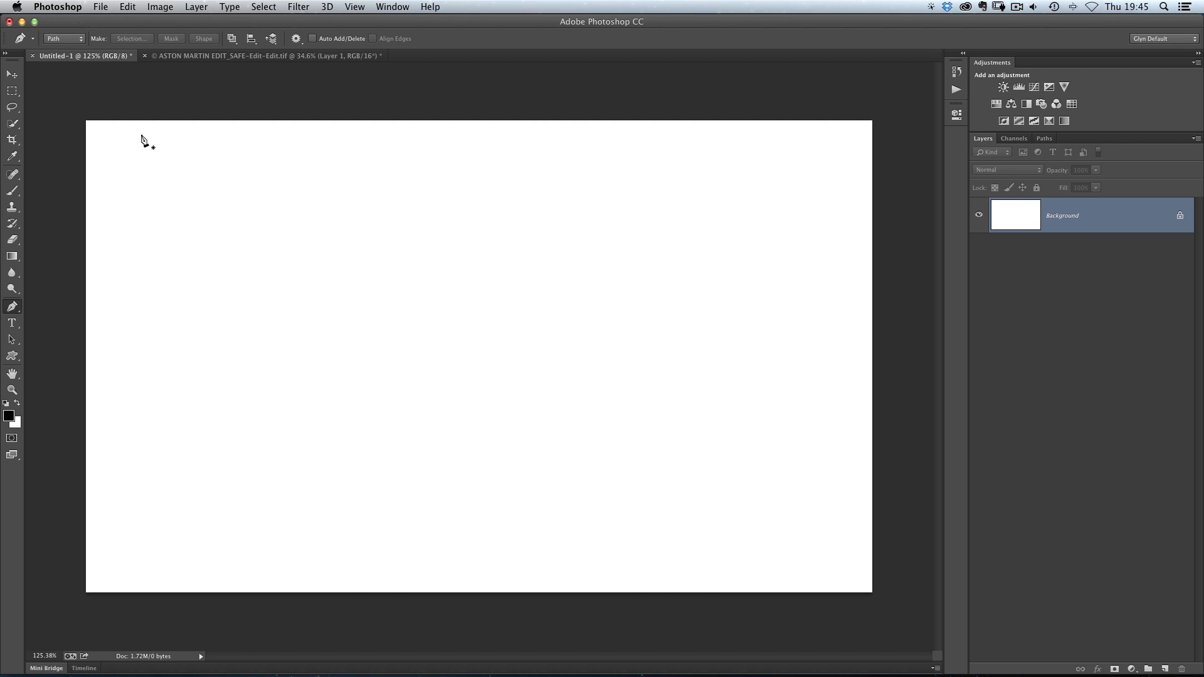
Draw a closed practice path of straight segments on the blank white canvas, then delete it
{"action": "left_click", "coordinate": [334, 238]}
{"action": "left_click", "coordinate": [520, 238]}
{"action": "left_click", "coordinate": [626, 324]}
{"action": "left_click", "coordinate": [575, 447]}
{"action": "left_click", "coordinate": [405, 468]}
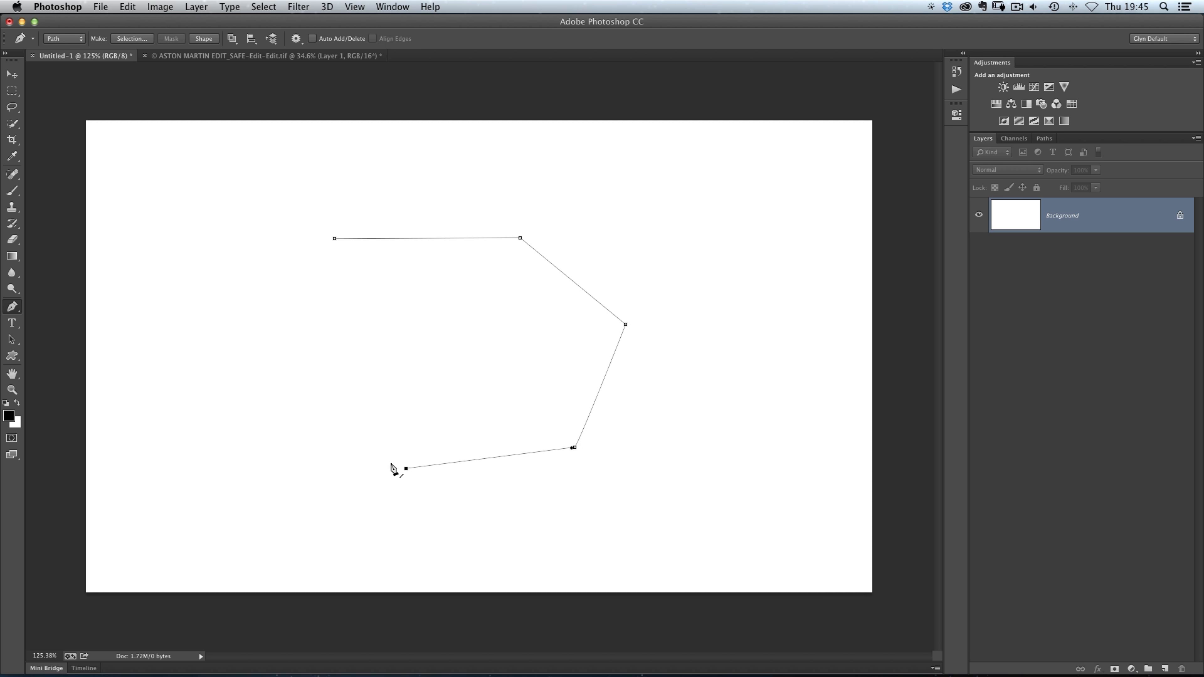
{"action": "left_click", "coordinate": [274, 425]}
{"action": "left_click", "coordinate": [222, 319]}
{"action": "left_click", "coordinate": [239, 247]}
{"action": "left_click", "coordinate": [294, 233]}
{"action": "left_click", "coordinate": [321, 254]}
{"action": "left_click", "coordinate": [335, 240]}
{"action": "key", "text": "Delete"}
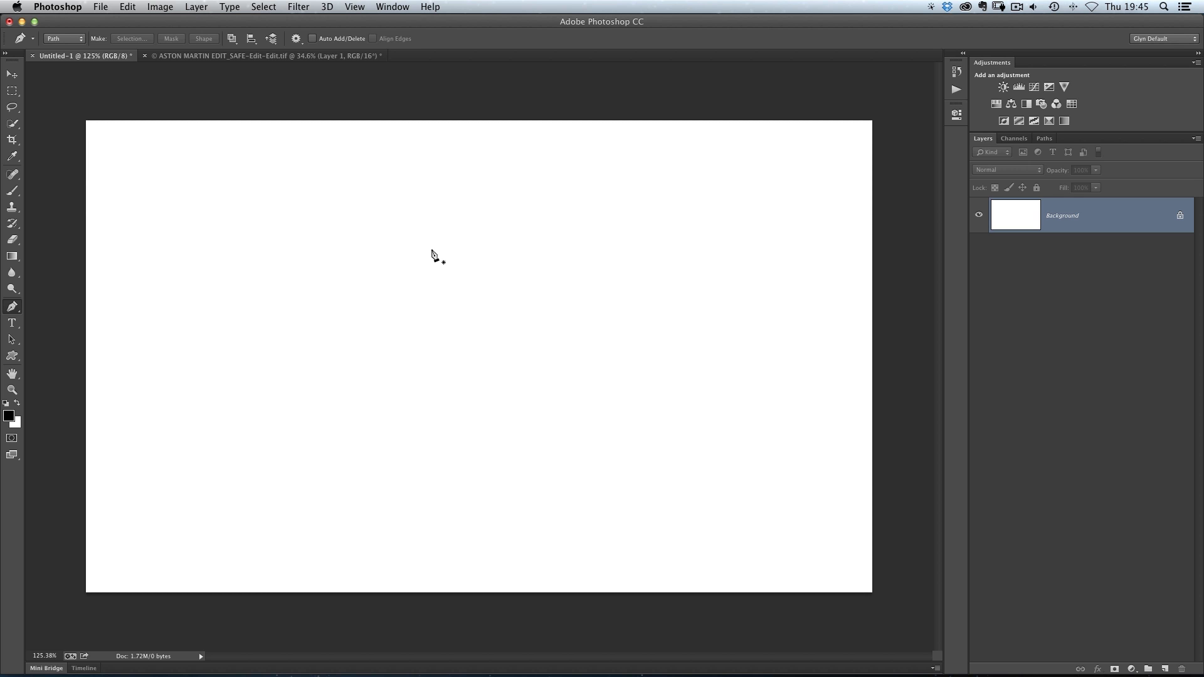
Practise a long looping path of curved segments across the blank canvas, then discard it
{"action": "left_click", "coordinate": [308, 244]}
{"action": "left_click", "coordinate": [600, 273]}
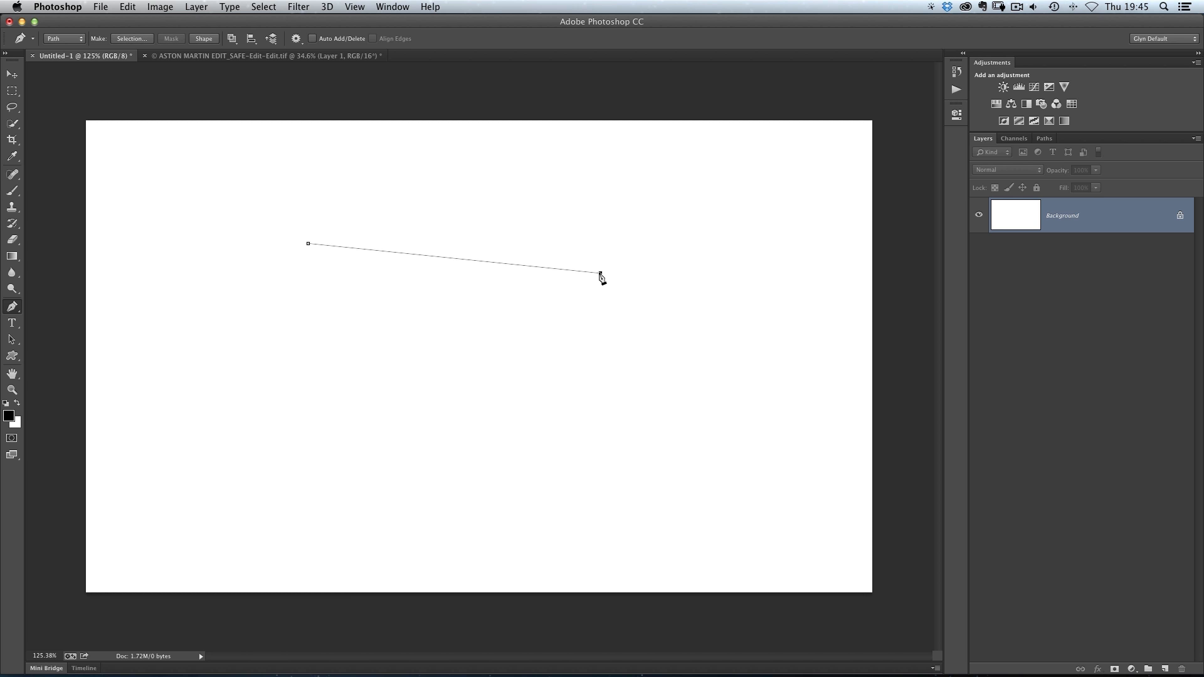
{"action": "left_click_drag", "start_coordinate": [600, 275], "coordinate": [649, 352]}
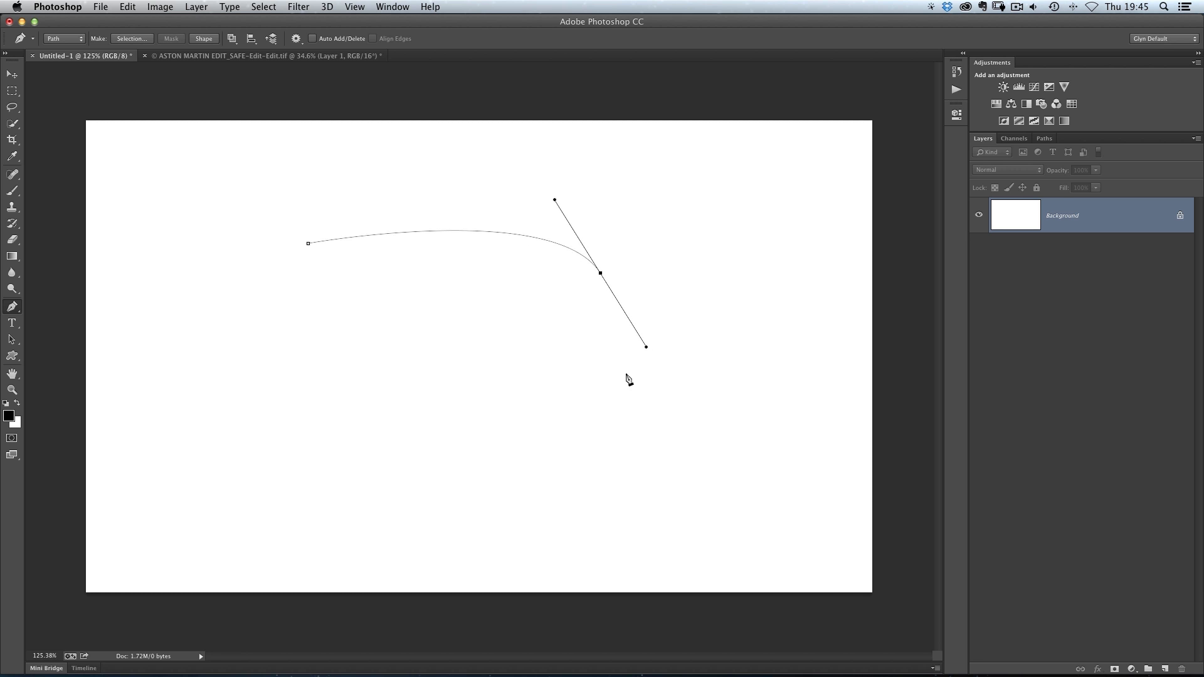
{"action": "left_click_drag", "start_coordinate": [594, 427], "coordinate": [508, 452]}
{"action": "left_click_drag", "start_coordinate": [431, 422], "coordinate": [395, 390]}
{"action": "left_click_drag", "start_coordinate": [318, 407], "coordinate": [296, 489]}
{"action": "left_click_drag", "start_coordinate": [392, 519], "coordinate": [480, 496]}
{"action": "left_click_drag", "start_coordinate": [607, 515], "coordinate": [649, 449]}
{"action": "left_click_drag", "start_coordinate": [482, 358], "coordinate": [440, 301]}
{"action": "left_click_drag", "start_coordinate": [493, 301], "coordinate": [597, 298]}
{"action": "left_click_drag", "start_coordinate": [599, 347], "coordinate": [469, 491]}
{"action": "left_click_drag", "start_coordinate": [435, 500], "coordinate": [220, 326]}
{"action": "left_click_drag", "start_coordinate": [243, 274], "coordinate": [377, 194]}
{"action": "left_click_drag", "start_coordinate": [472, 225], "coordinate": [439, 257]}
{"action": "left_click_drag", "start_coordinate": [396, 301], "coordinate": [469, 353]}
{"action": "left_click_drag", "start_coordinate": [482, 368], "coordinate": [492, 372]}
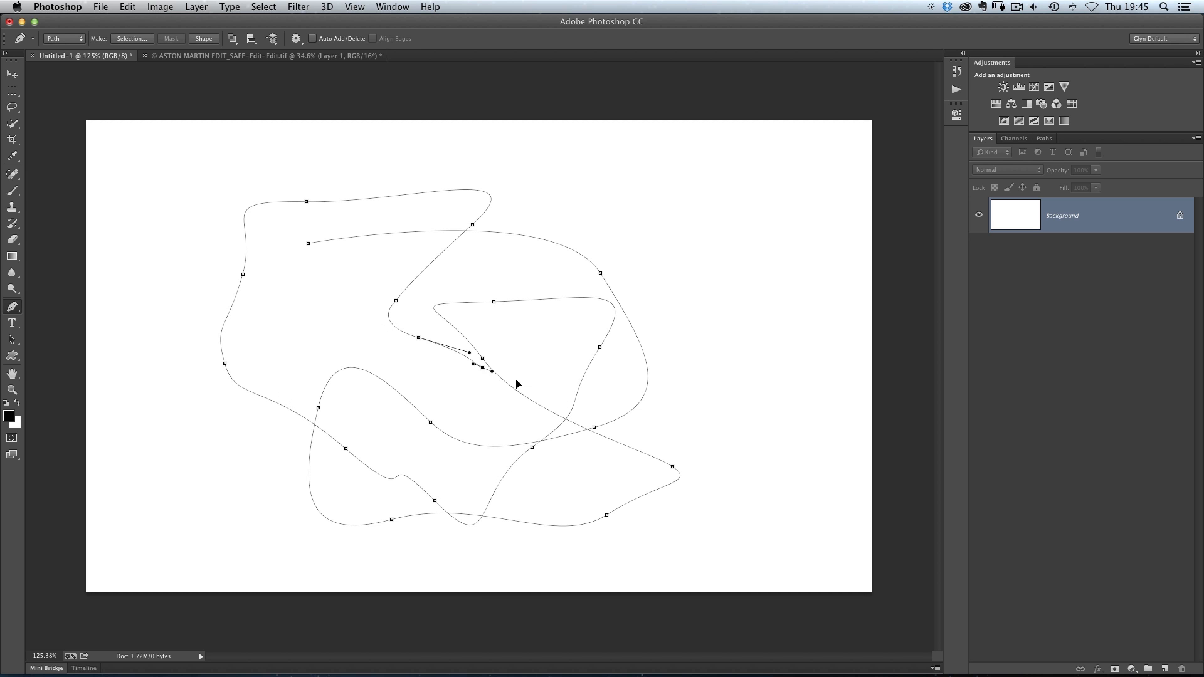
{"action": "key", "text": "Escape"}
{"action": "key", "text": "Escape"}
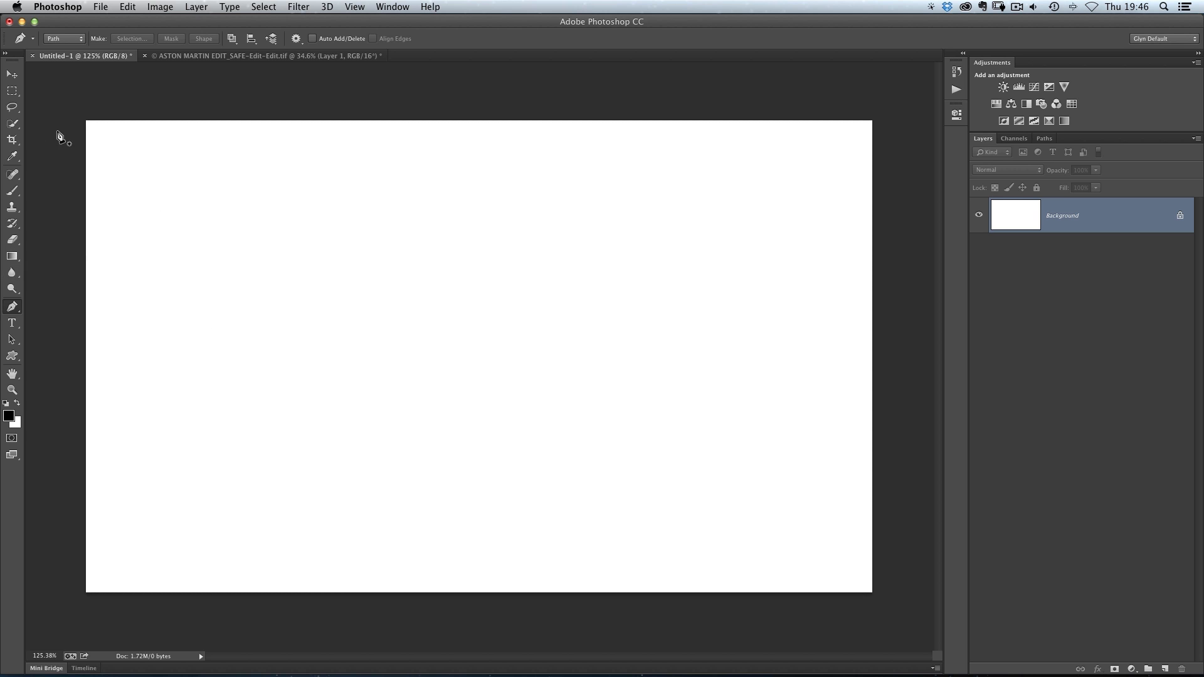
Choose the Path Selection Tool and turn Constrain Path Dragging off and on again
{"action": "left_click", "coordinate": [12, 340]}
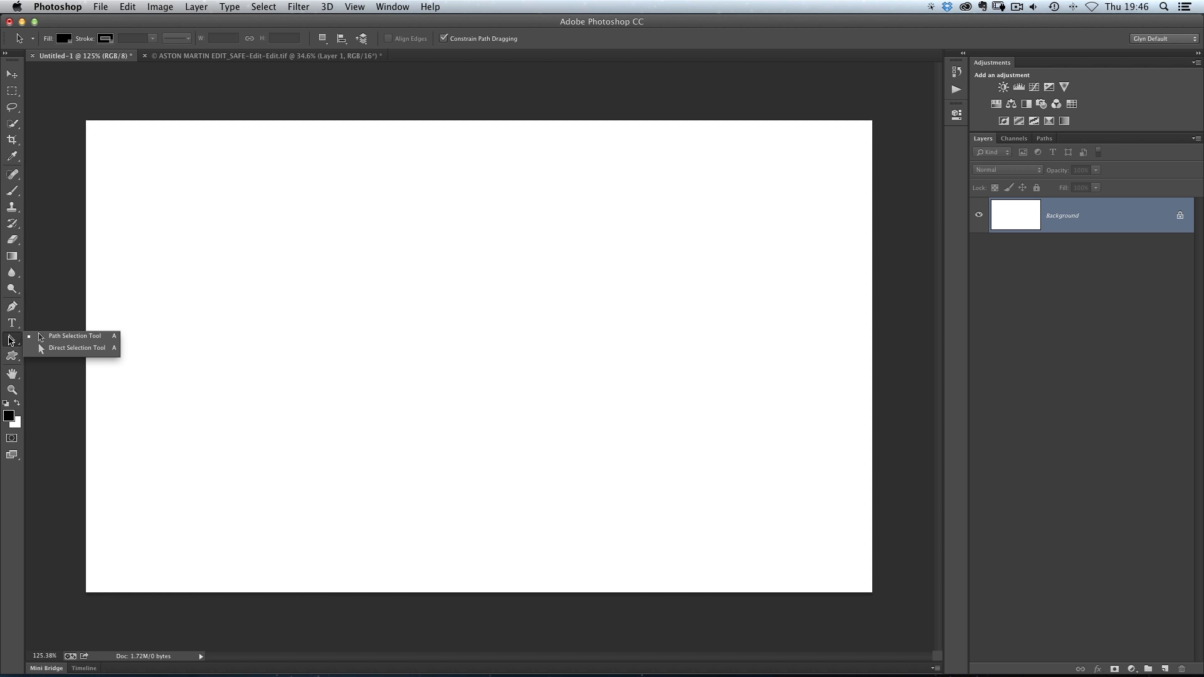
{"action": "left_click", "coordinate": [105, 341]}
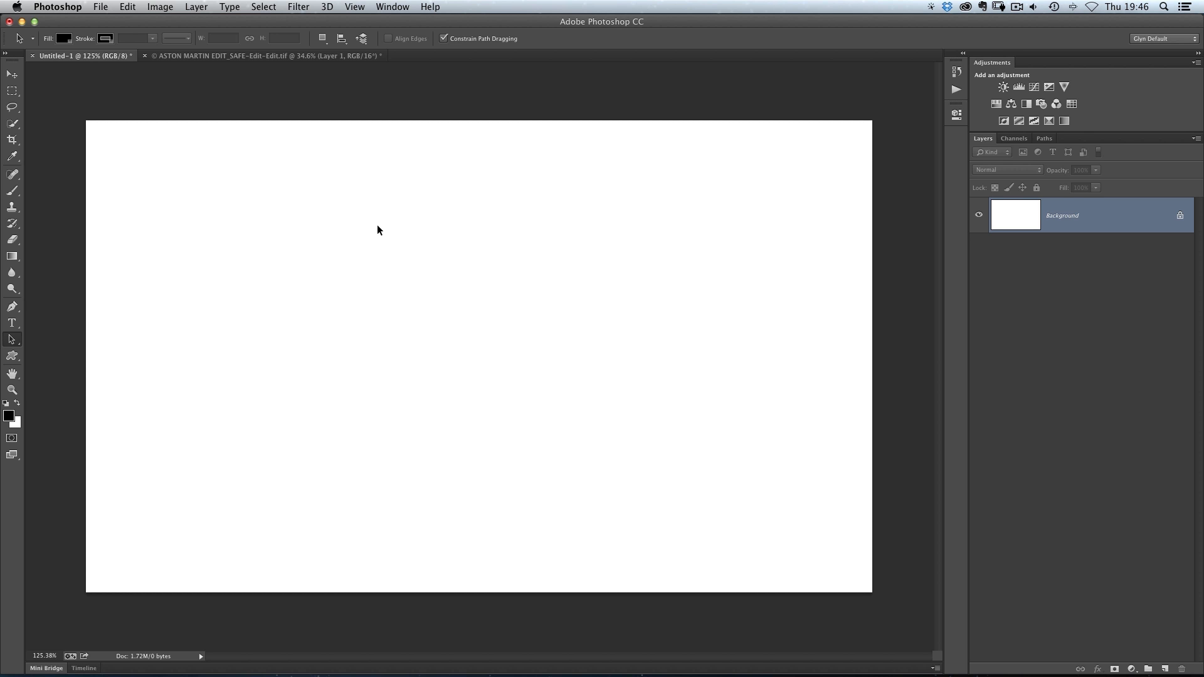
{"action": "key", "text": "F1"}
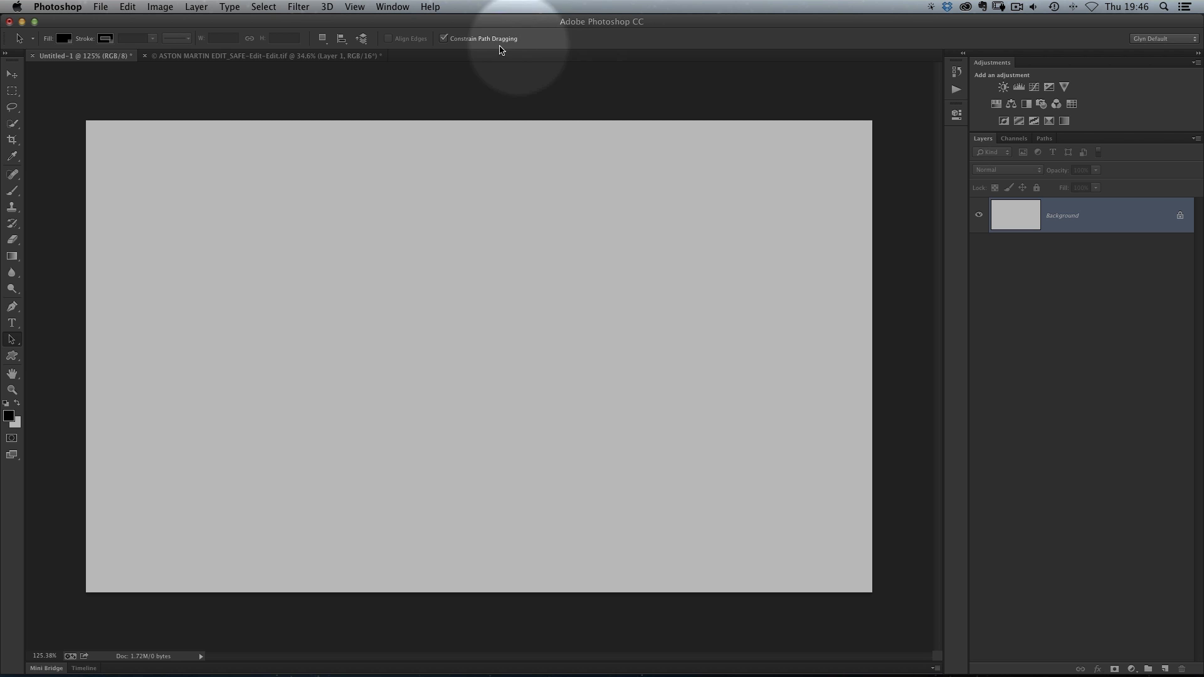
{"action": "left_click", "coordinate": [442, 39]}
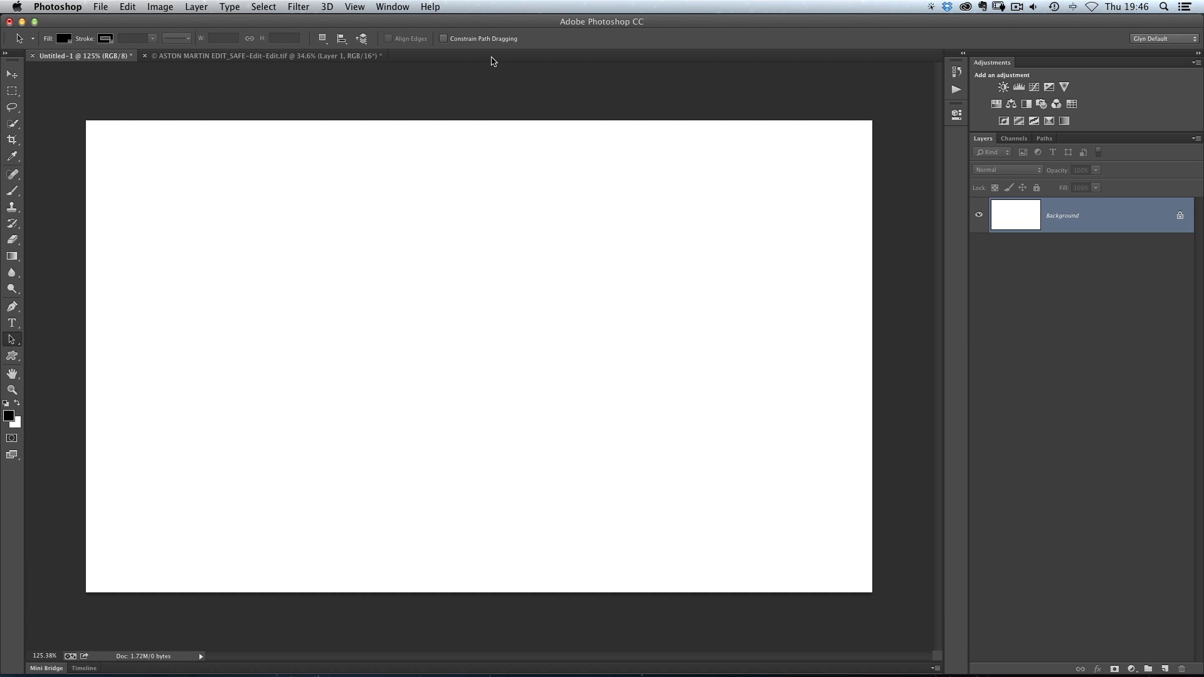
{"action": "left_click", "coordinate": [443, 38]}
Switch to the Aston Martin image, examine the car's roofline and side window up close, and dismiss the backup alert
{"action": "left_click", "coordinate": [248, 56]}
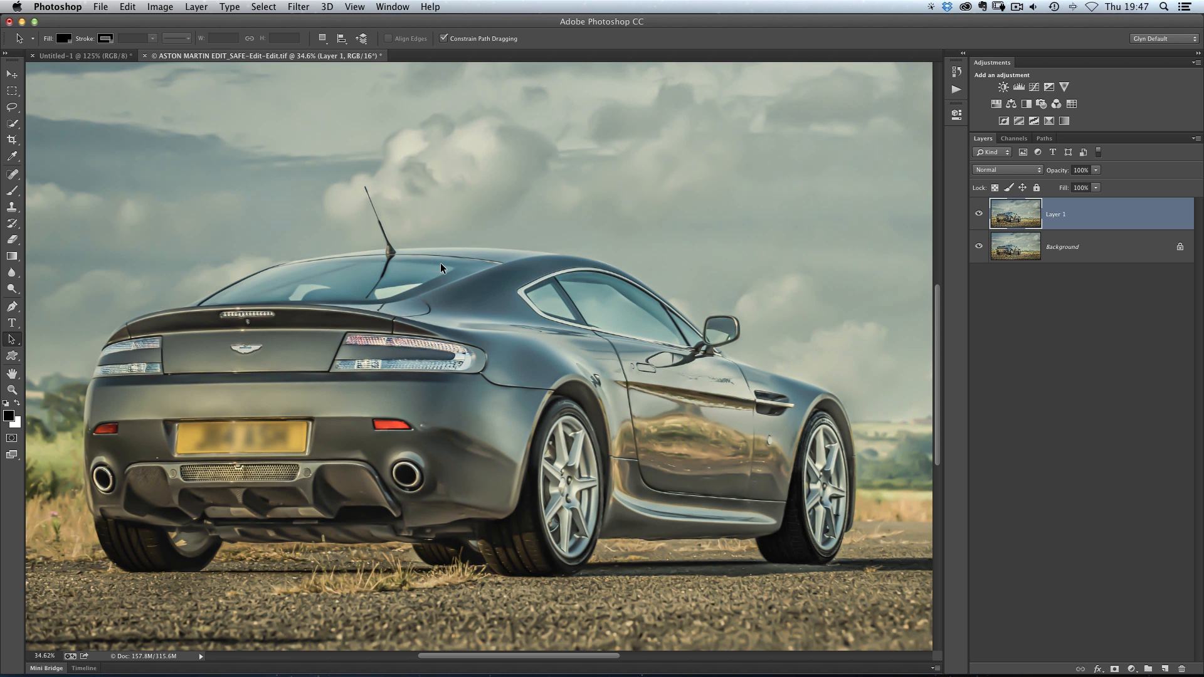
{"action": "left_click_drag", "start_coordinate": [547, 279], "coordinate": [489, 279]}
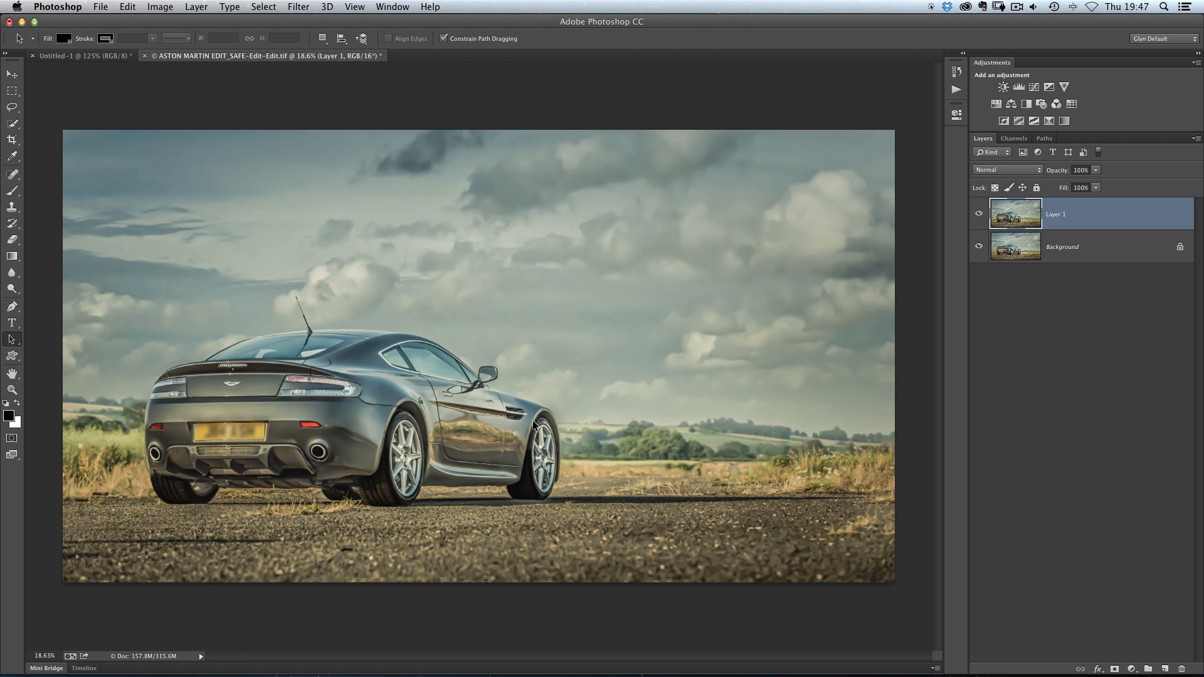
{"action": "scroll", "coordinate": [367, 362], "scroll_direction": "up", "scroll_amount": 5}
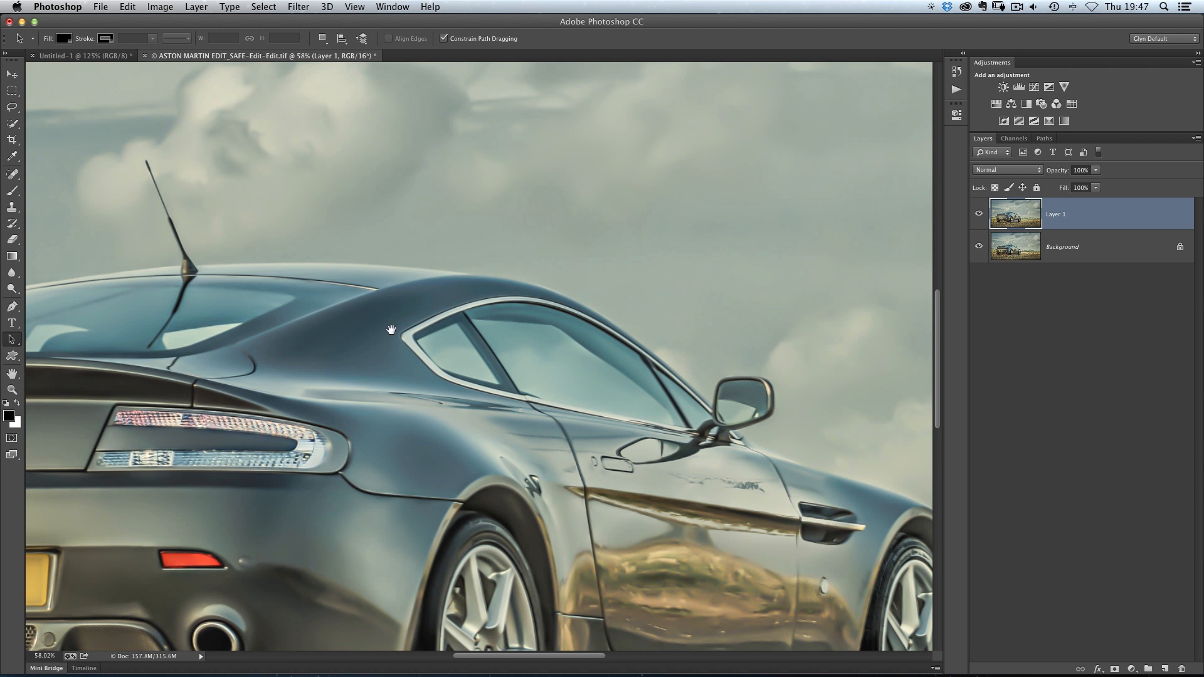
{"action": "scroll", "coordinate": [391, 329], "scroll_direction": "down", "scroll_amount": 2}
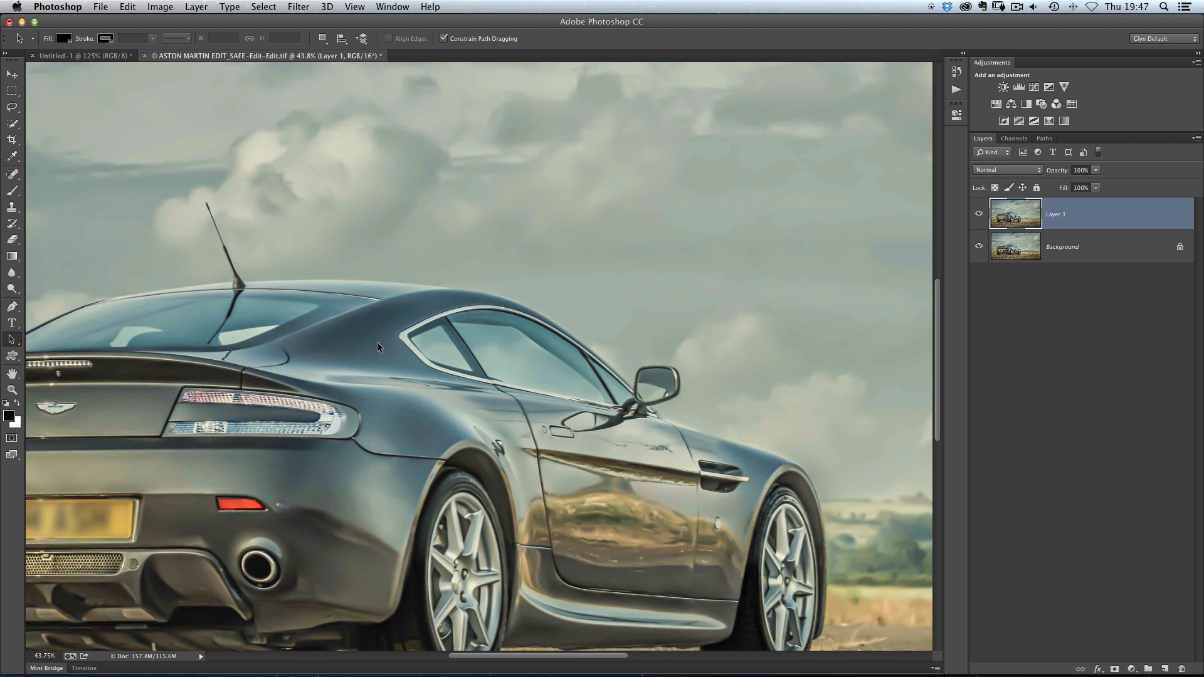
{"action": "scroll", "coordinate": [379, 288], "scroll_direction": "up", "scroll_amount": 3}
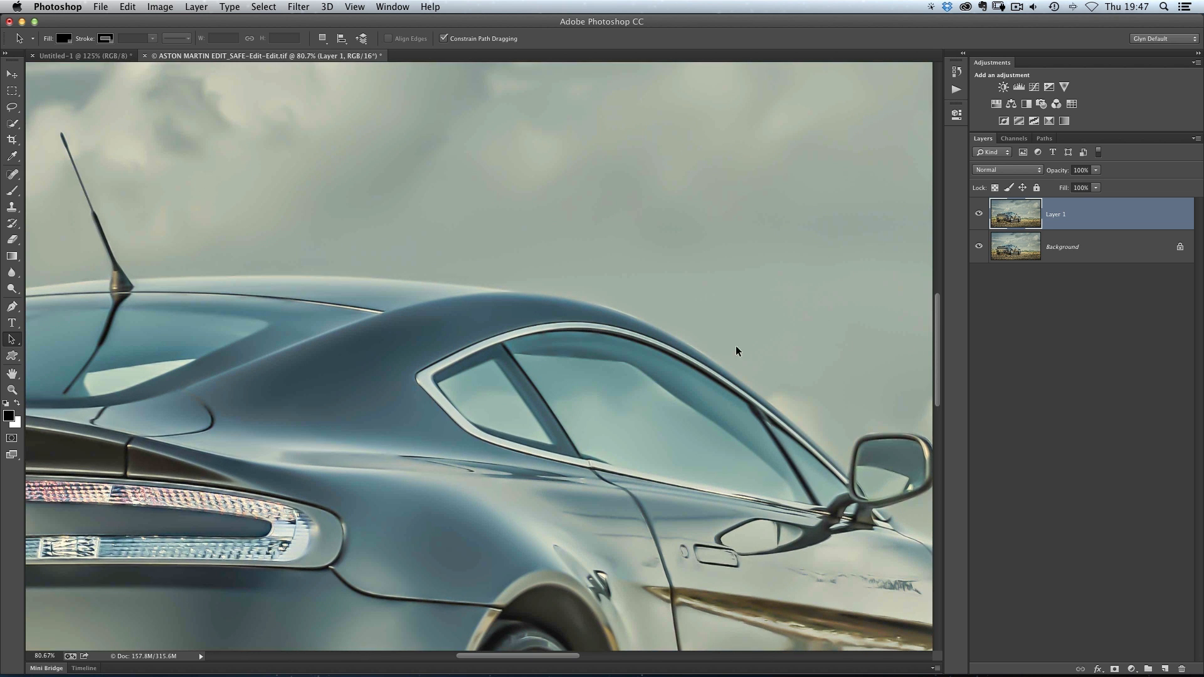
{"action": "scroll", "coordinate": [398, 336], "scroll_direction": "up", "scroll_amount": 4}
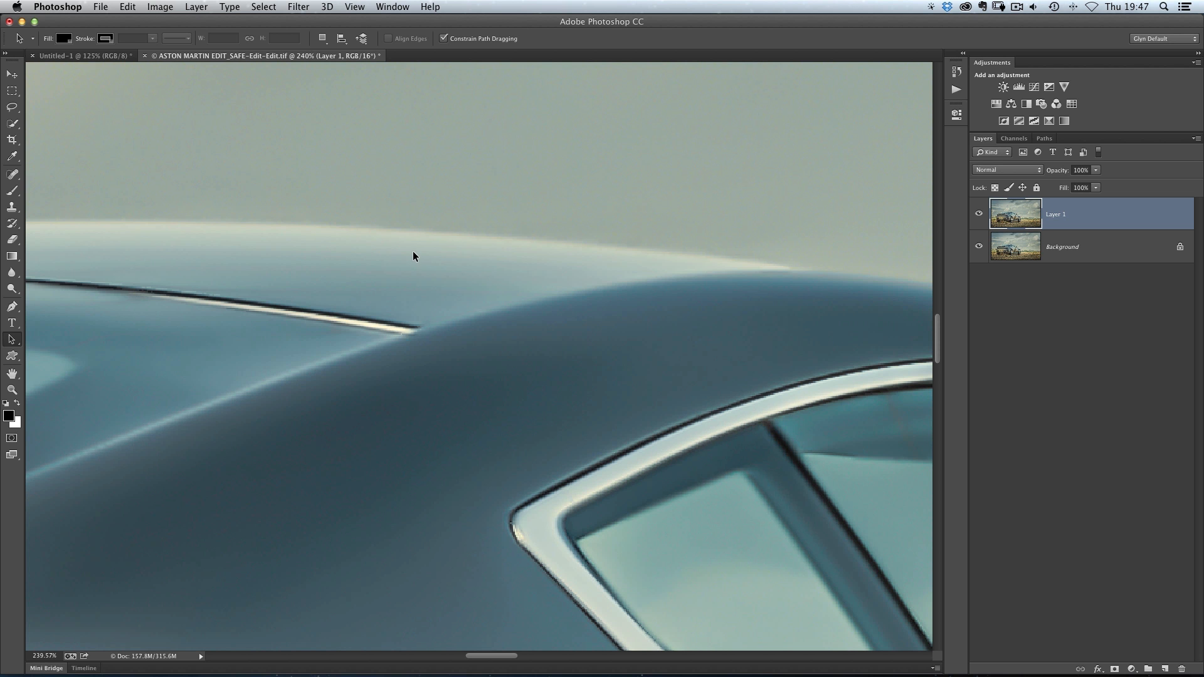
{"action": "left_click_drag", "start_coordinate": [409, 298], "coordinate": [344, 277]}
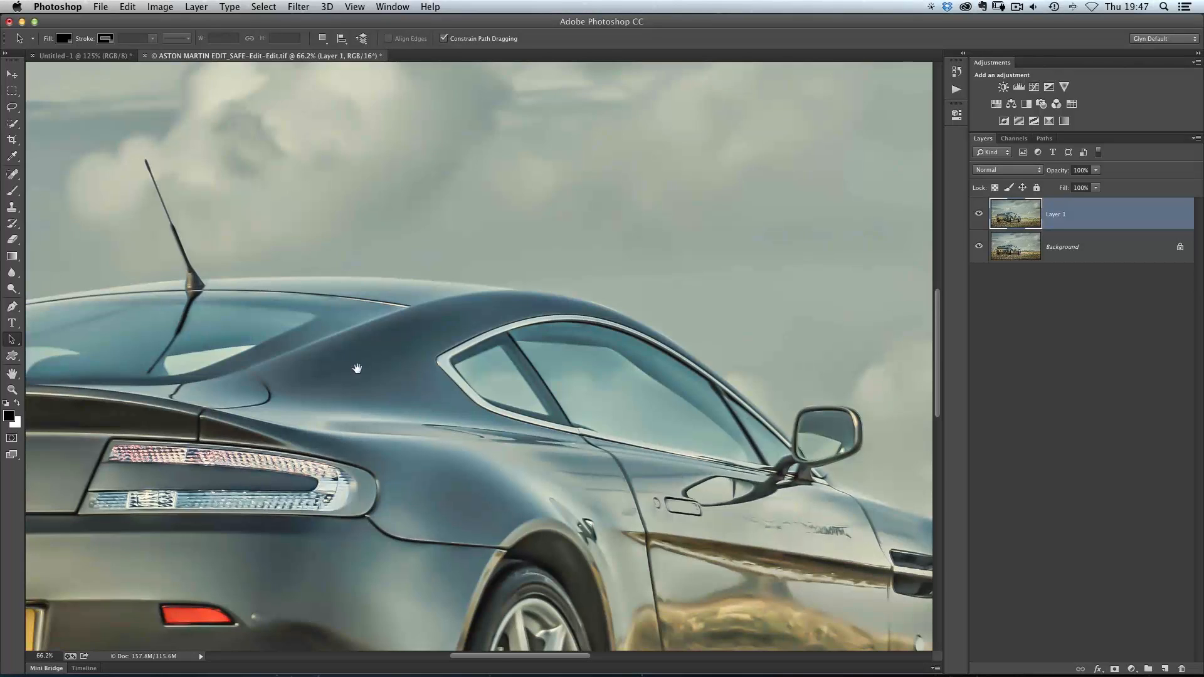
{"action": "left_click_drag", "start_coordinate": [357, 368], "coordinate": [358, 341]}
{"action": "left_click_drag", "start_coordinate": [368, 296], "coordinate": [391, 305]}
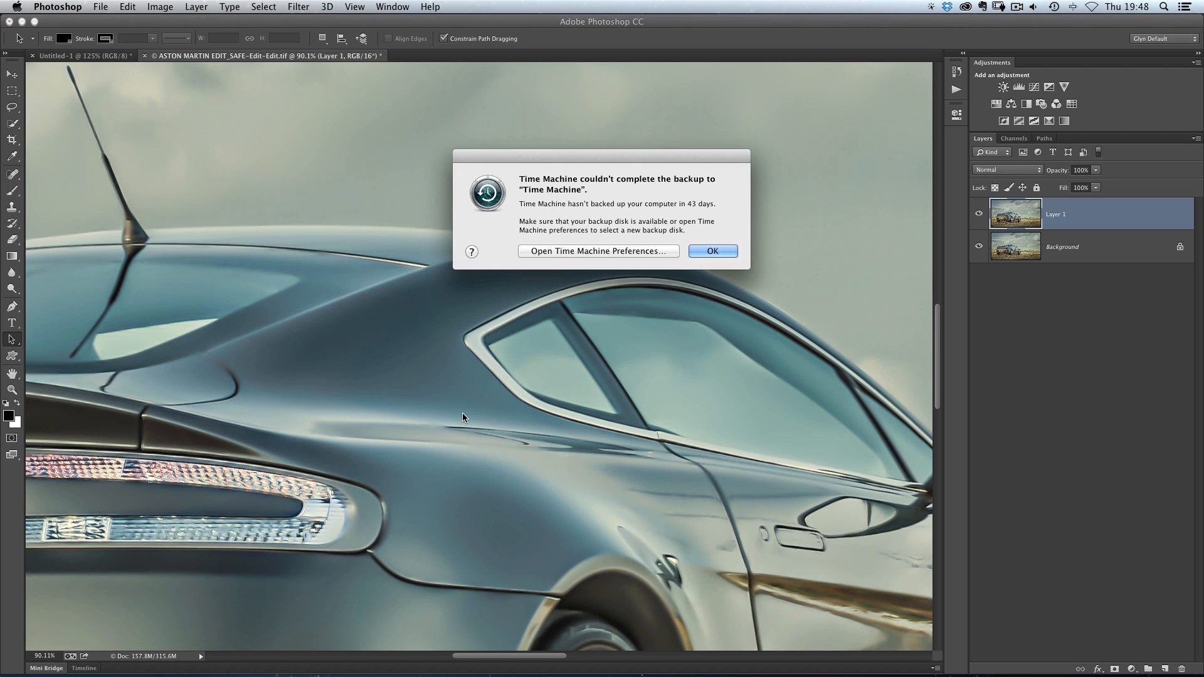
{"action": "left_click", "coordinate": [714, 253]}
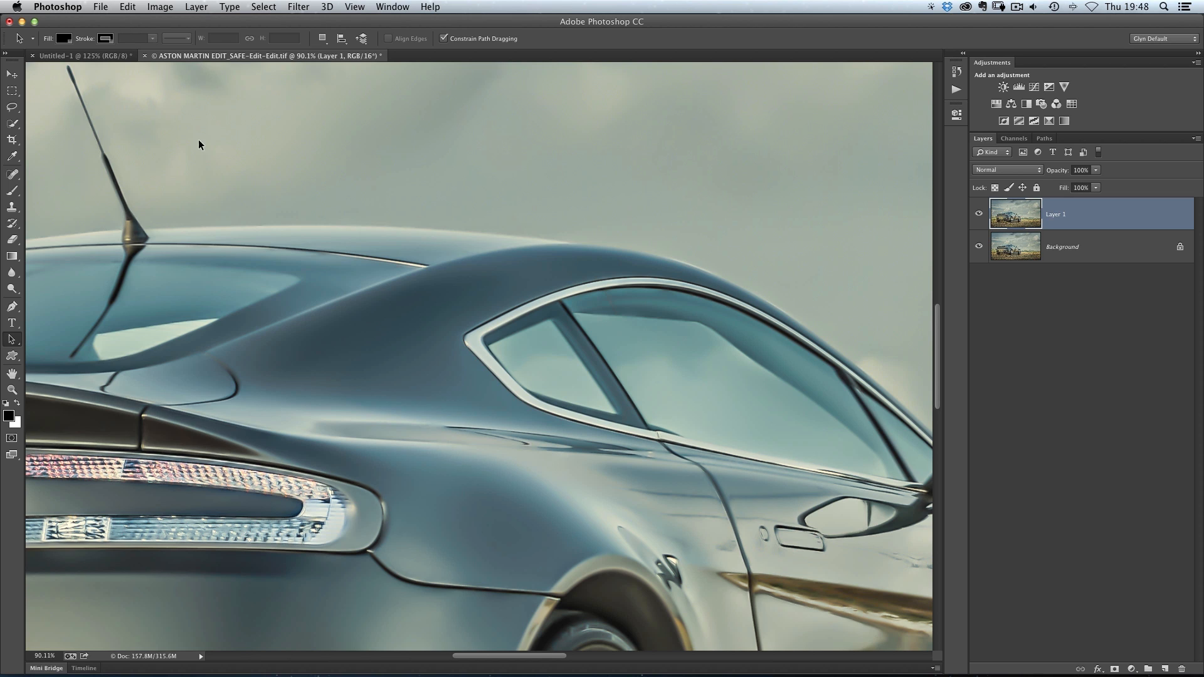
{"action": "left_click", "coordinate": [129, 8]}
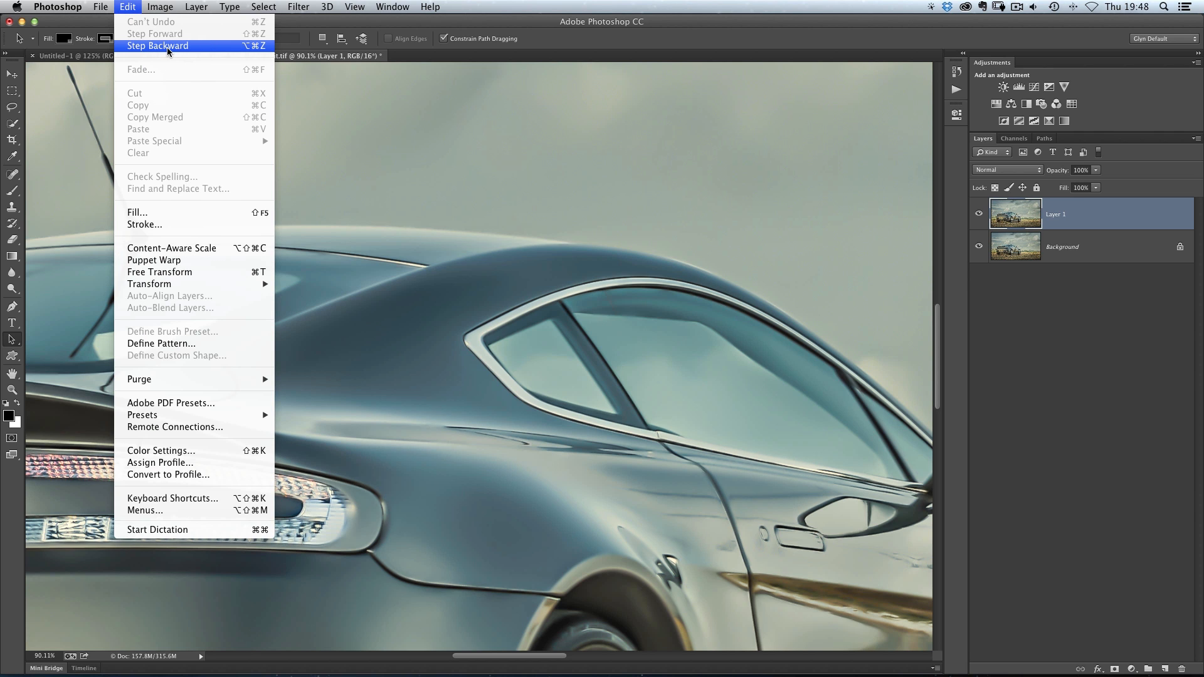
{"action": "left_click", "coordinate": [389, 174]}
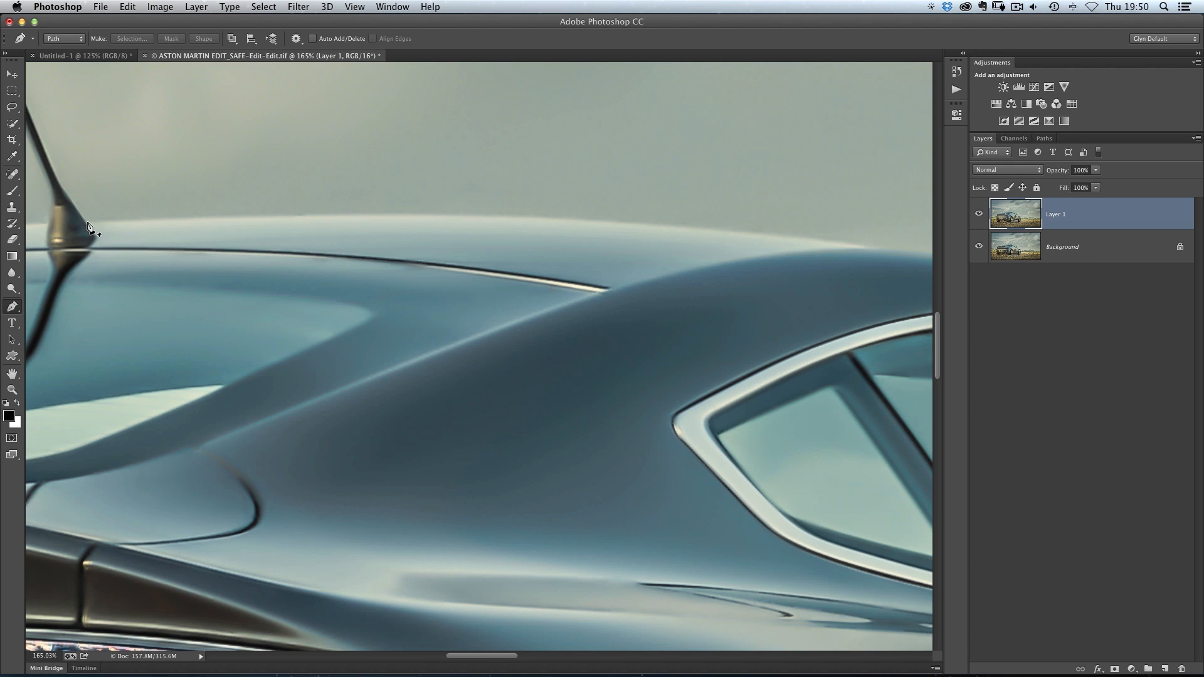
Start a Pen path at the aerial's base, add a curved anchor along the roof edge, and adjust its handle to fit the roofline
{"action": "left_click", "coordinate": [85, 222]}
{"action": "left_click", "coordinate": [472, 217]}
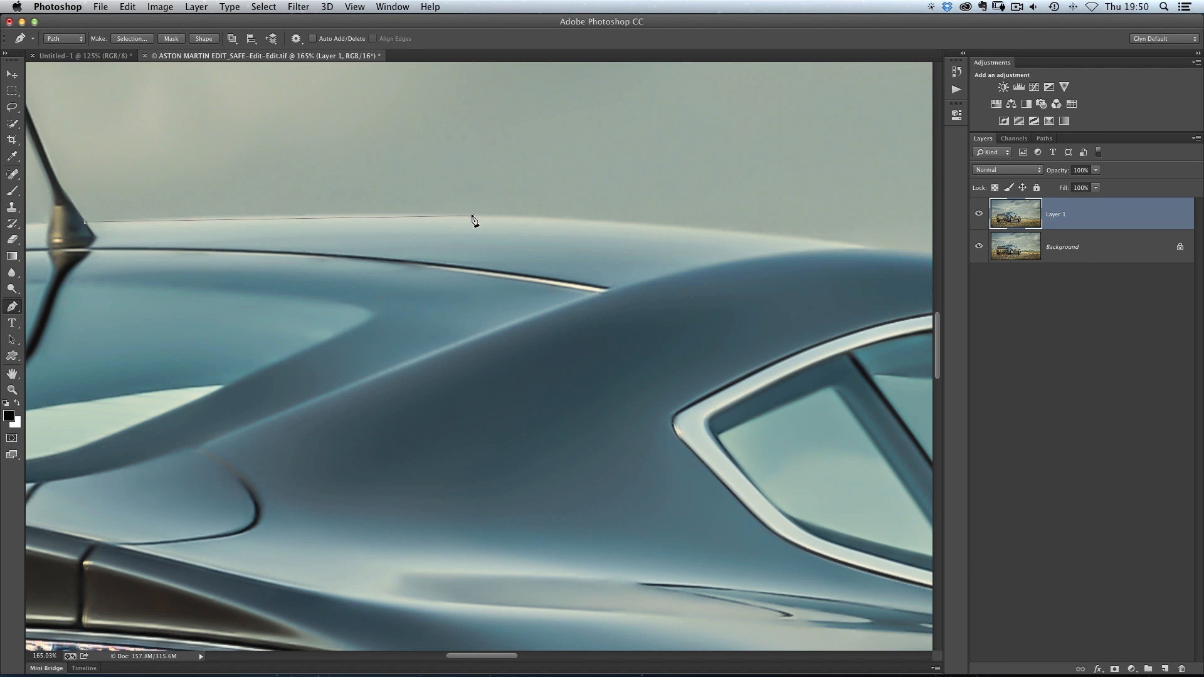
{"action": "left_click_drag", "start_coordinate": [473, 217], "coordinate": [491, 216]}
{"action": "left_click_drag", "start_coordinate": [253, 224], "coordinate": [288, 255]}
{"action": "scroll", "coordinate": [309, 247], "scroll_direction": "up", "scroll_amount": 5}
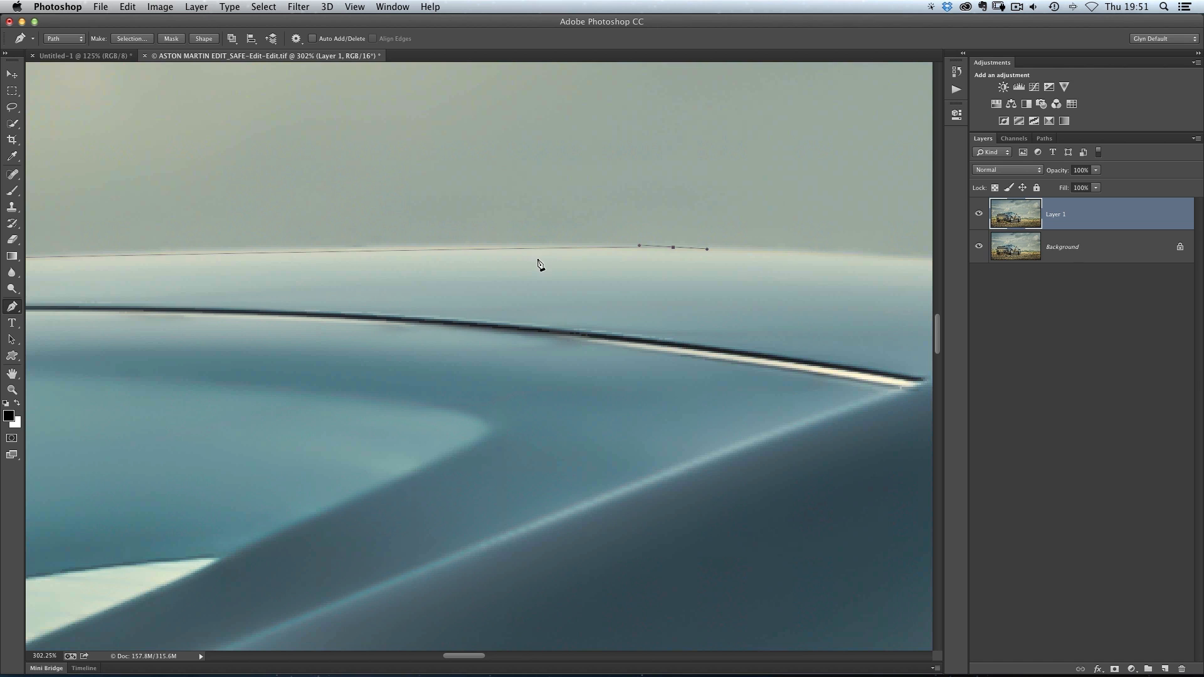
{"action": "scroll", "coordinate": [339, 310], "scroll_direction": "down", "scroll_amount": 2}
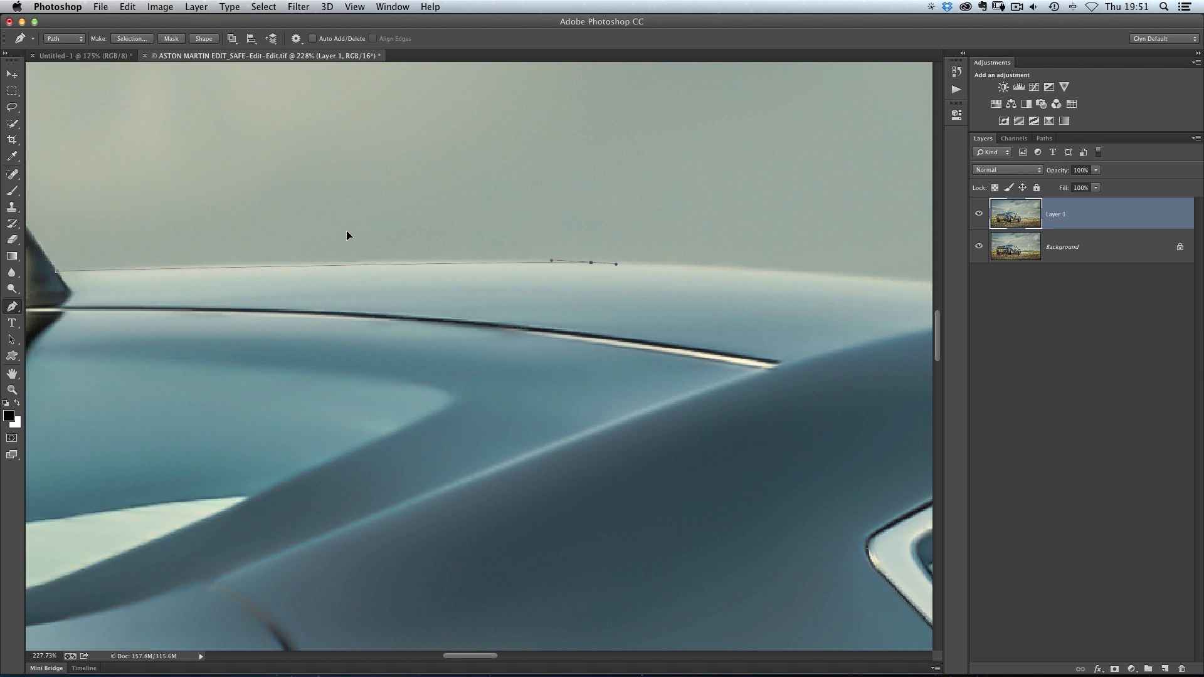
{"action": "left_click_drag", "start_coordinate": [347, 230], "coordinate": [357, 143]}
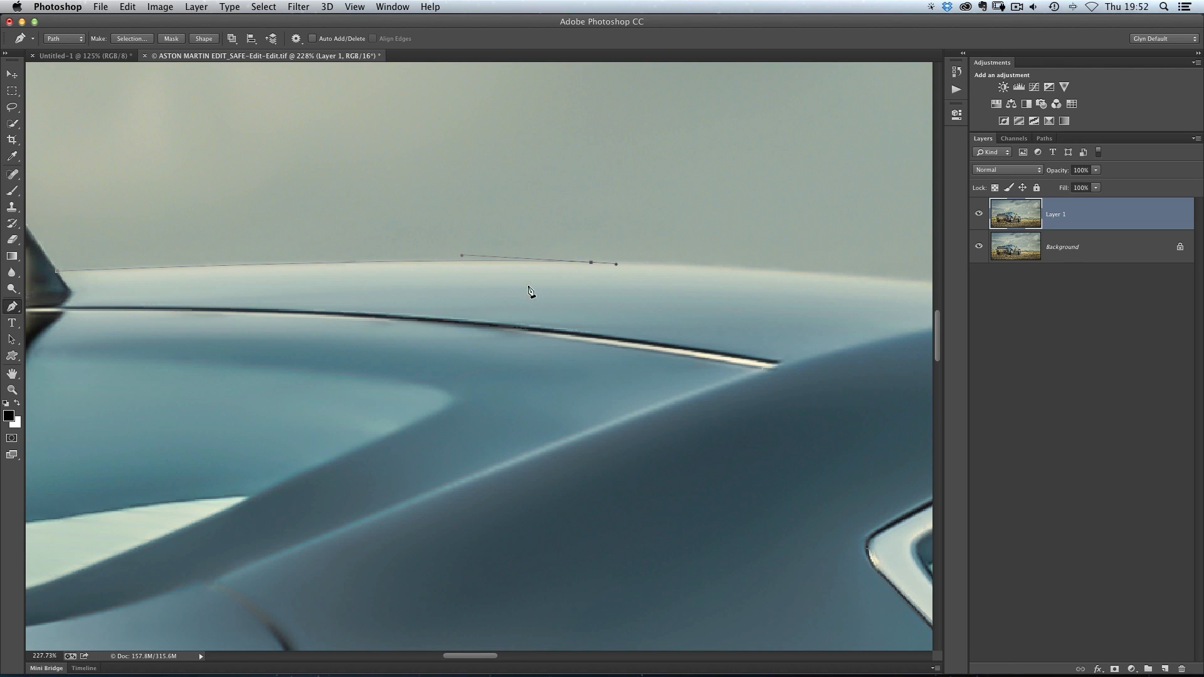
Add the next curved anchor further along the roof edge and fine-tune the segment's curve to follow the roof
{"action": "left_click_drag", "start_coordinate": [621, 322], "coordinate": [339, 275]}
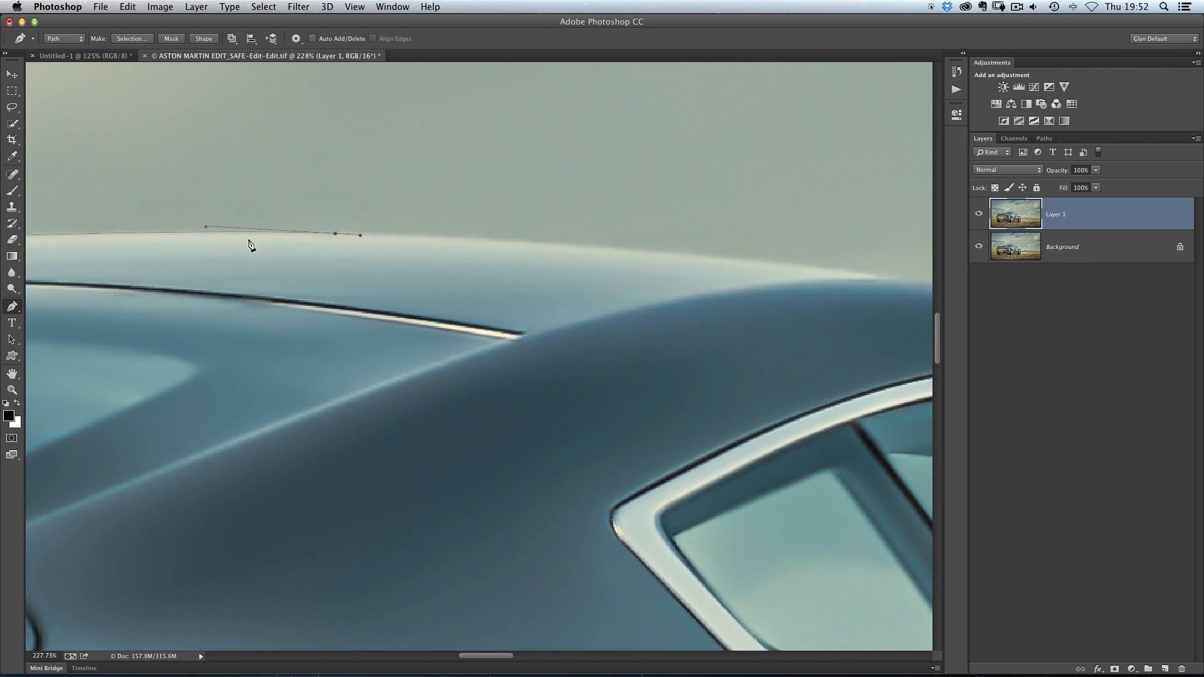
{"action": "left_click", "coordinate": [614, 249]}
{"action": "left_click_drag", "start_coordinate": [614, 249], "coordinate": [623, 250]}
{"action": "scroll", "coordinate": [501, 263], "scroll_direction": "up", "scroll_amount": 3}
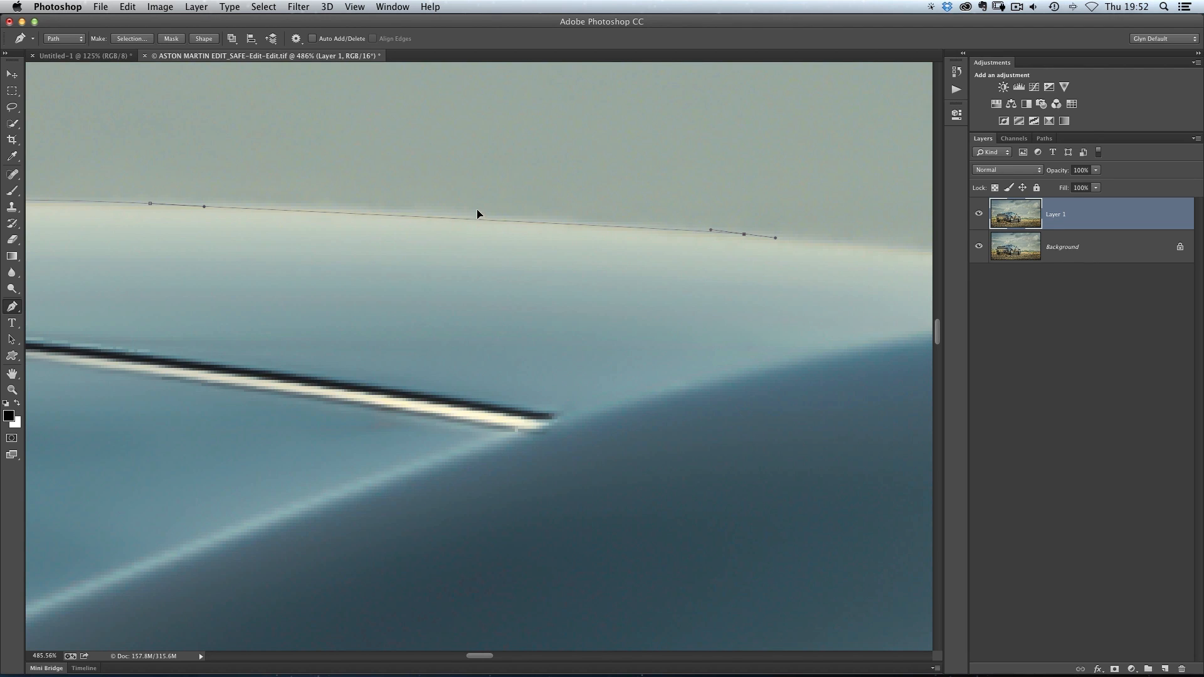
{"action": "left_click_drag", "start_coordinate": [478, 219], "coordinate": [478, 217]}
{"action": "left_click_drag", "start_coordinate": [498, 146], "coordinate": [467, 152]}
Continue the path with three curved anchors from the roof's end to the bodywork above the side window, correcting the curve between them
{"action": "left_click_drag", "start_coordinate": [461, 318], "coordinate": [119, 296]}
{"action": "left_click_drag", "start_coordinate": [353, 328], "coordinate": [317, 328]}
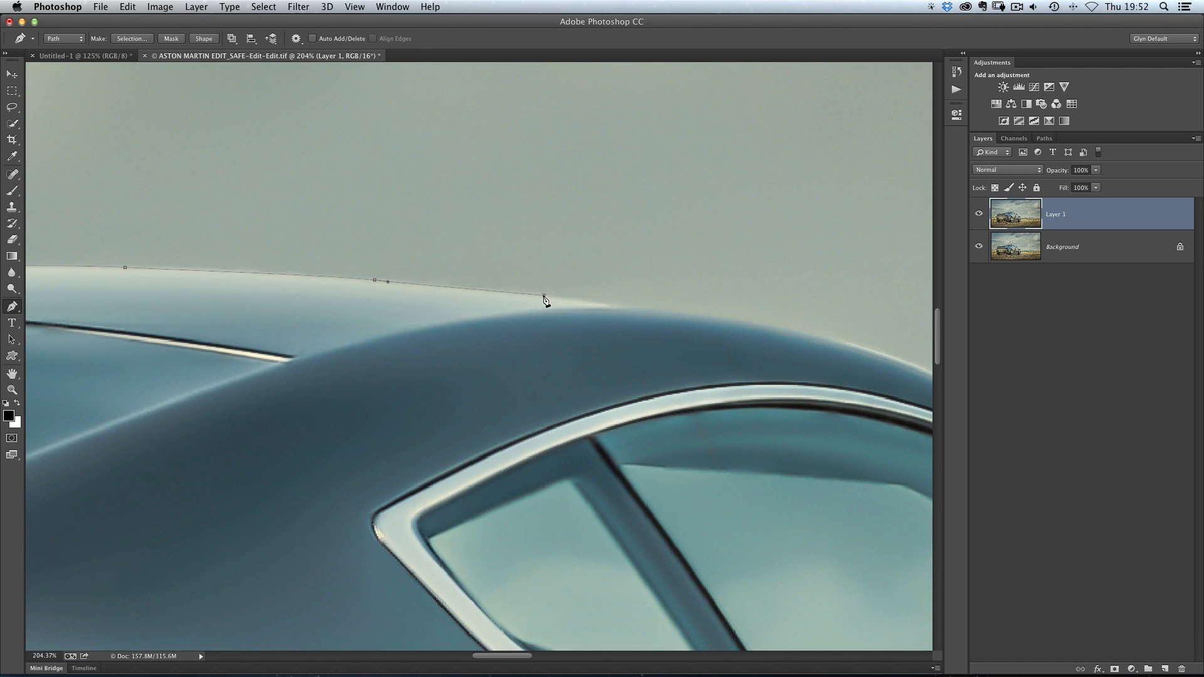
{"action": "left_click_drag", "start_coordinate": [544, 296], "coordinate": [555, 296]}
{"action": "left_click_drag", "start_coordinate": [471, 291], "coordinate": [474, 288]}
{"action": "left_click_drag", "start_coordinate": [642, 311], "coordinate": [650, 309]}
{"action": "left_click_drag", "start_coordinate": [696, 352], "coordinate": [430, 323]}
{"action": "left_click_drag", "start_coordinate": [538, 294], "coordinate": [551, 299]}
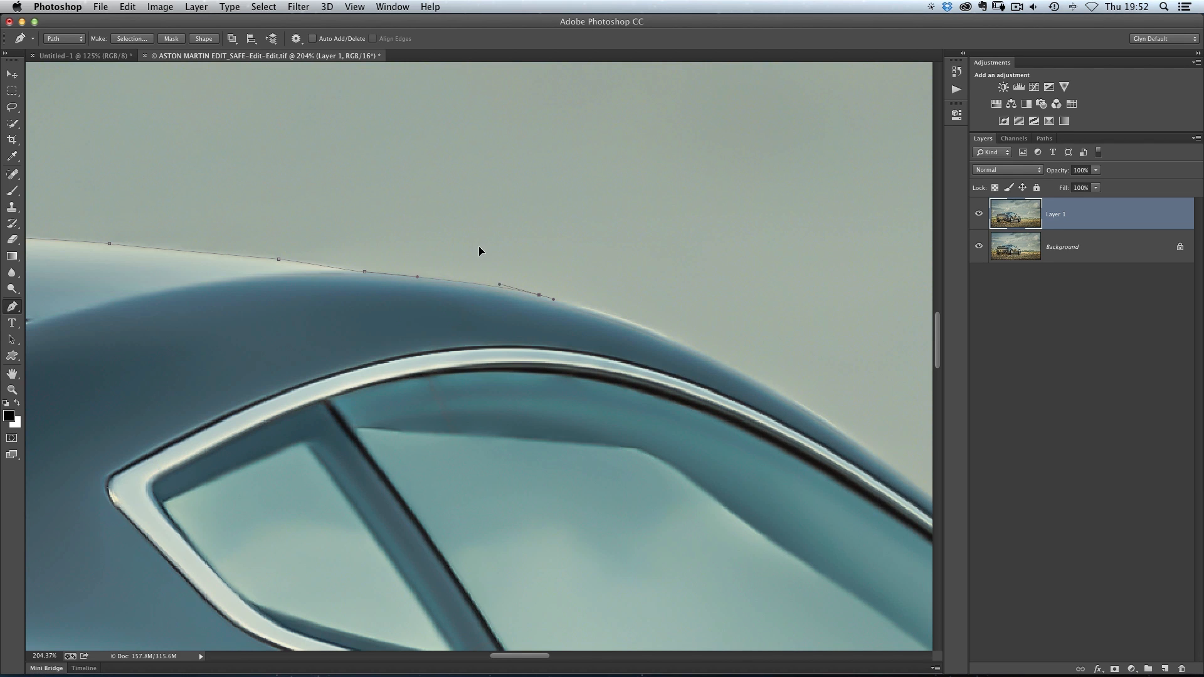
Place a curved anchor where the roofline slopes down above the side window and reshape its handle to match the car's edge
{"action": "scroll", "coordinate": [541, 298], "scroll_direction": "right", "scroll_amount": 5}
{"action": "scroll", "coordinate": [541, 298], "scroll_direction": "down", "scroll_amount": 2}
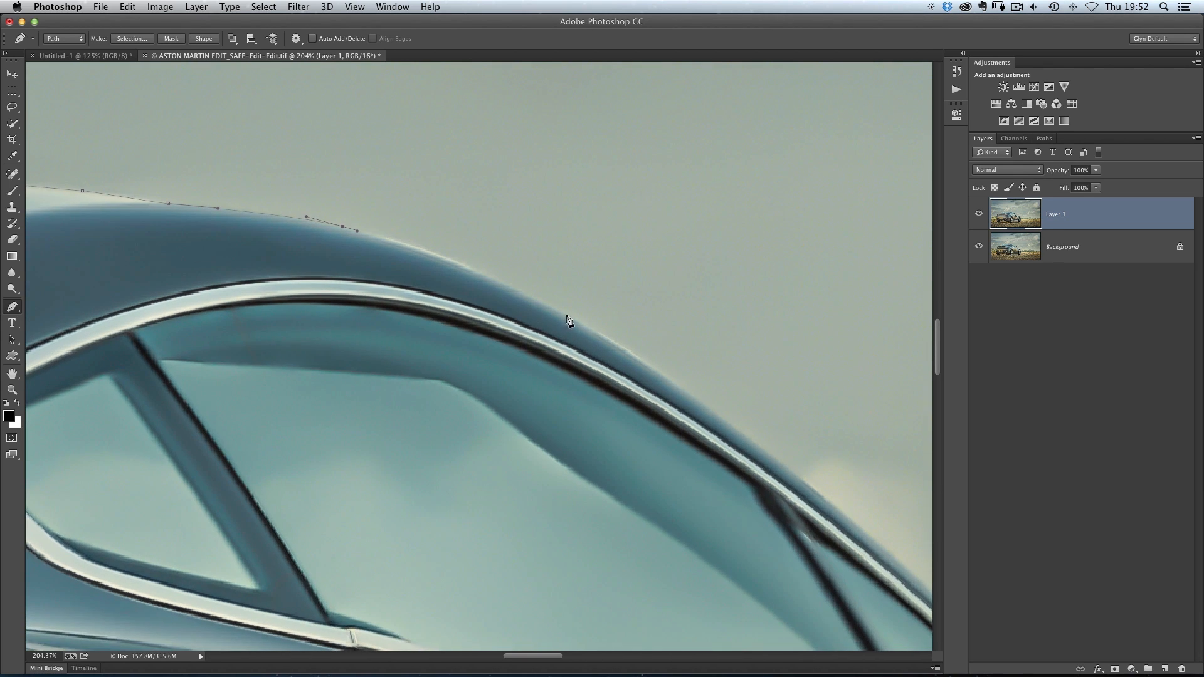
{"action": "left_click_drag", "start_coordinate": [575, 317], "coordinate": [580, 324]}
{"action": "left_click_drag", "start_coordinate": [470, 286], "coordinate": [410, 279]}
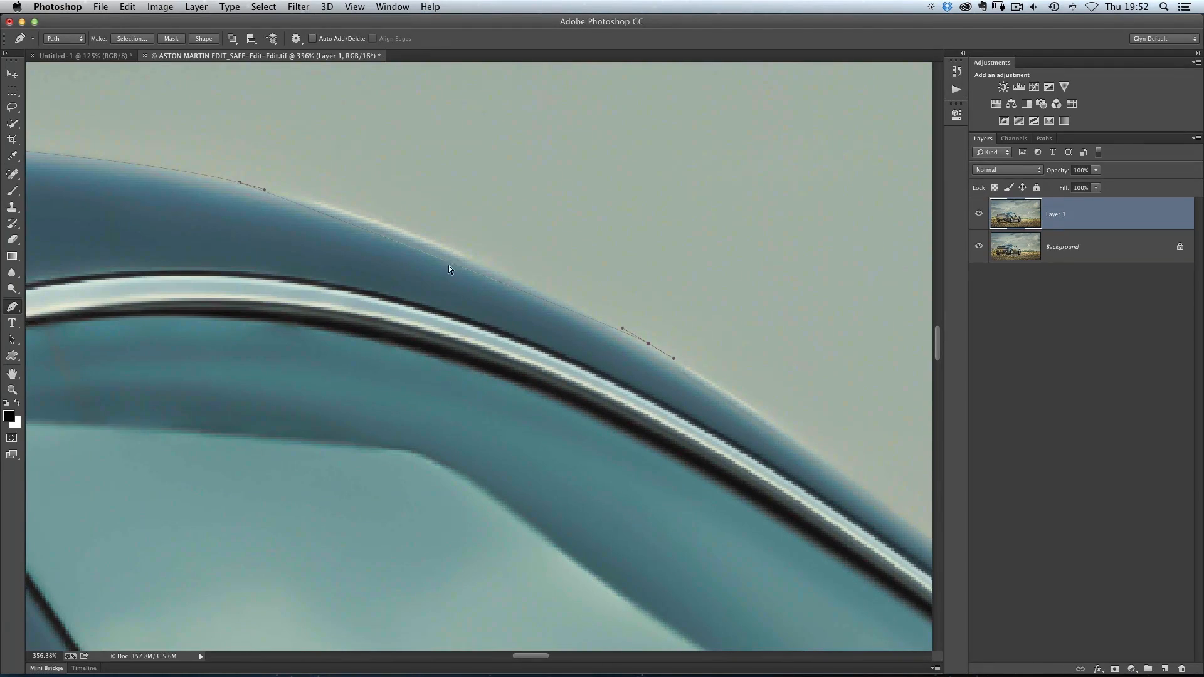
{"action": "left_click_drag", "start_coordinate": [454, 268], "coordinate": [540, 170]}
{"action": "scroll", "coordinate": [542, 170], "scroll_direction": "right", "scroll_amount": 10}
{"action": "scroll", "coordinate": [543, 169], "scroll_direction": "down", "scroll_amount": 5}
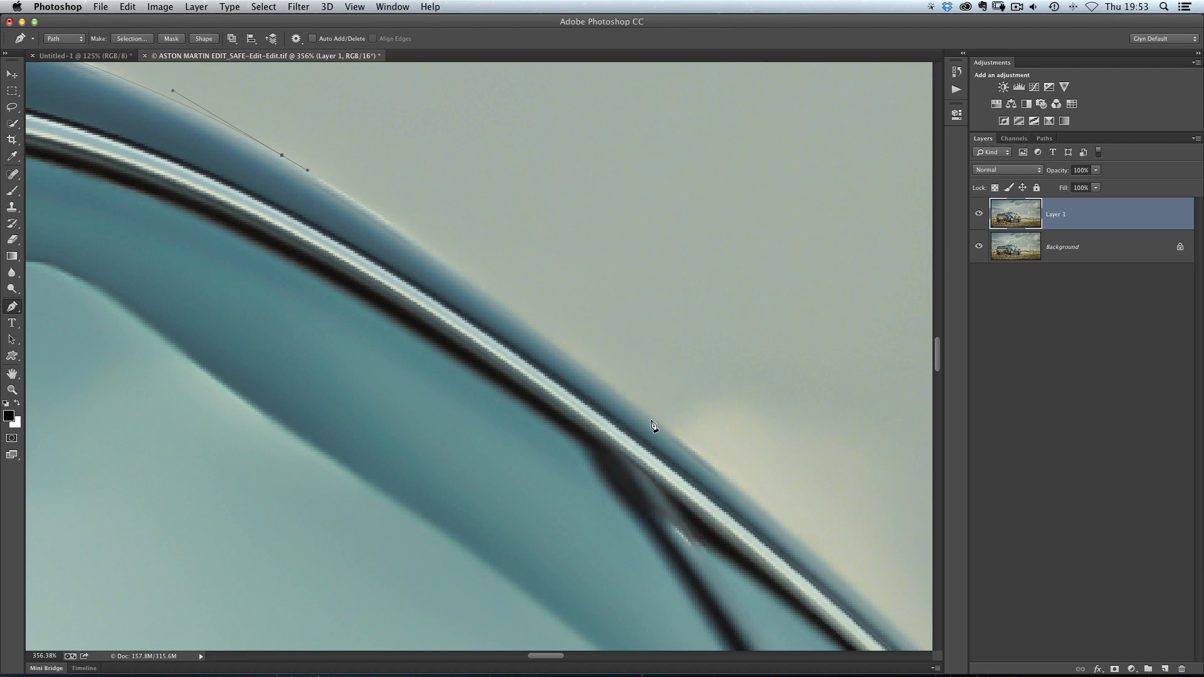
Extend the path with curved anchors down the sloping windscreen pillar and end the run where the pillar meets the wing mirror
{"action": "left_click_drag", "start_coordinate": [652, 419], "coordinate": [661, 428]}
{"action": "left_click_drag", "start_coordinate": [469, 281], "coordinate": [525, 247]}
{"action": "left_click_drag", "start_coordinate": [462, 422], "coordinate": [169, 172]}
{"action": "left_click", "coordinate": [611, 381]}
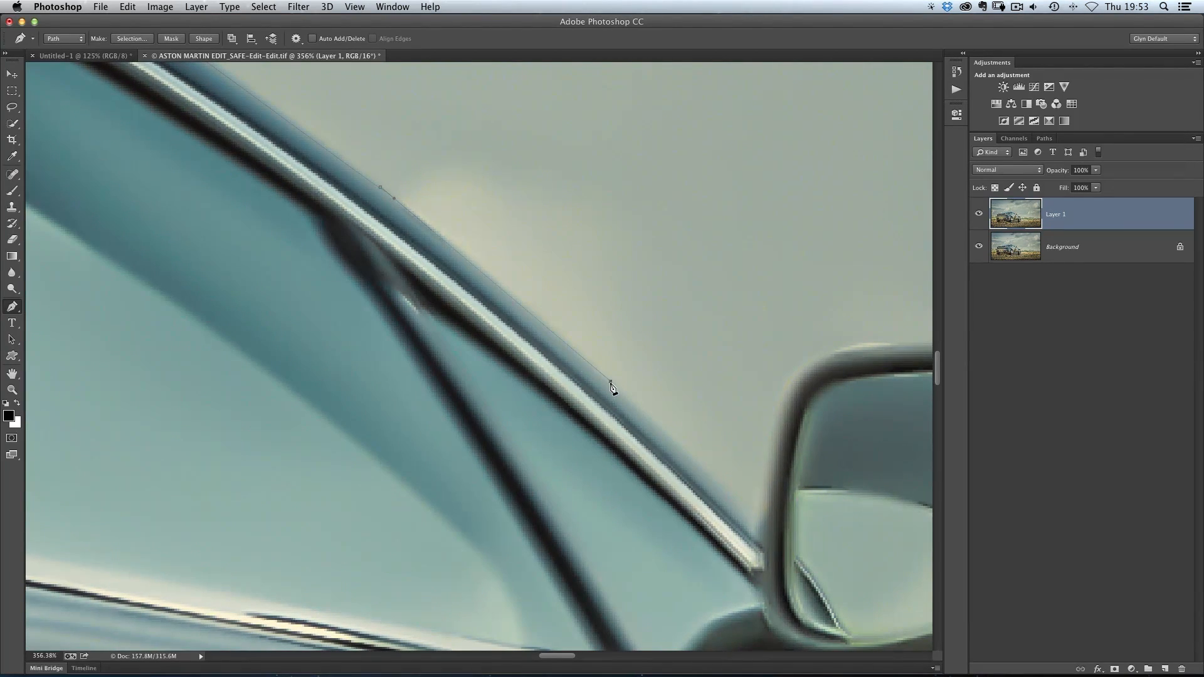
{"action": "left_click_drag", "start_coordinate": [617, 388], "coordinate": [620, 390]}
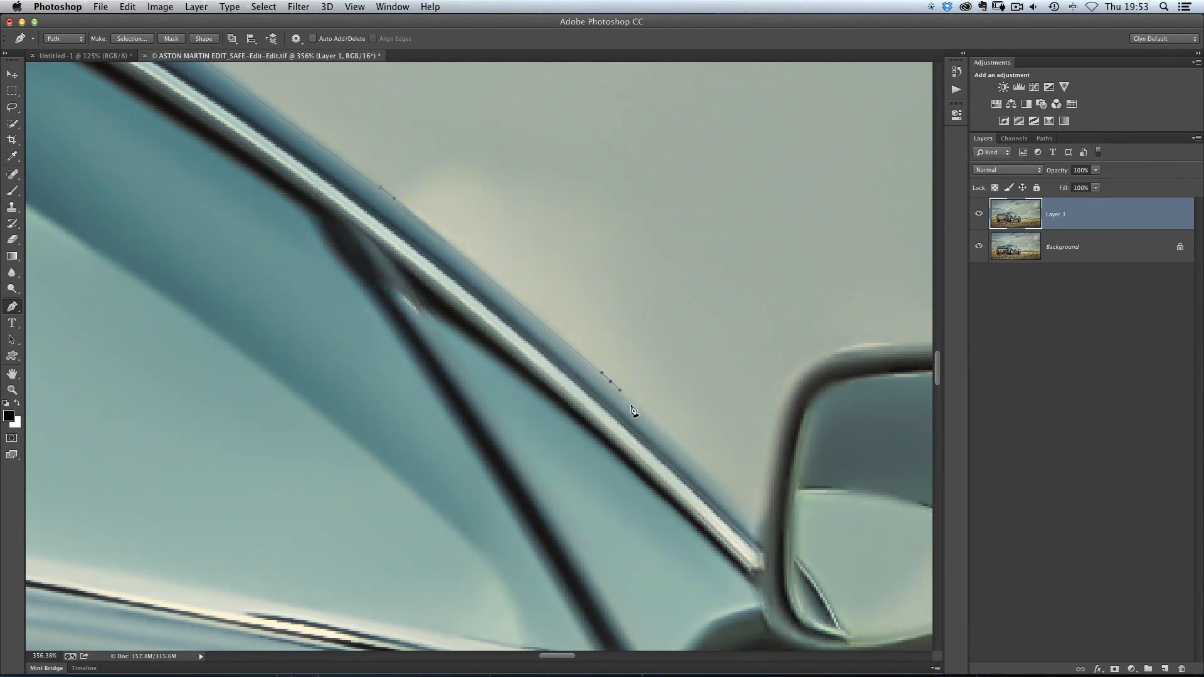
{"action": "left_click", "coordinate": [756, 515]}
{"action": "scroll", "coordinate": [420, 453], "scroll_direction": "down", "scroll_amount": 5}
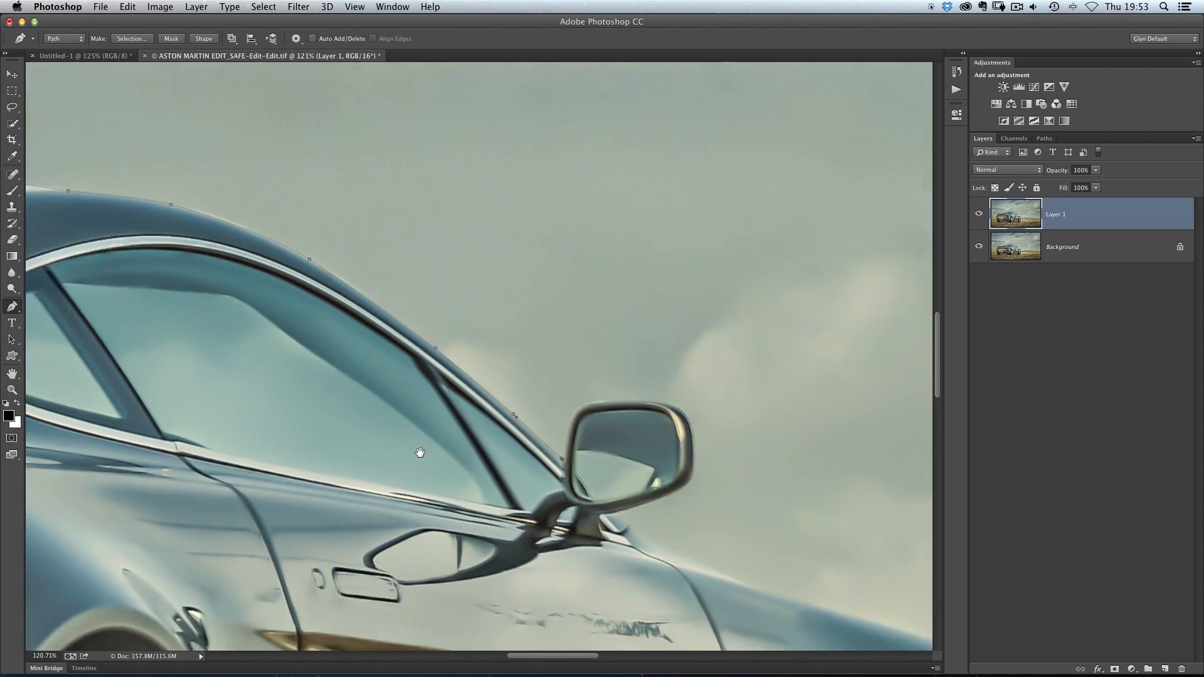
Continue the path up the wing mirror's inner edge and along its top, shaping the curved anchors to fit the housing
{"action": "left_click_drag", "start_coordinate": [421, 452], "coordinate": [238, 399]}
{"action": "scroll", "coordinate": [338, 404], "scroll_direction": "up", "scroll_amount": 4}
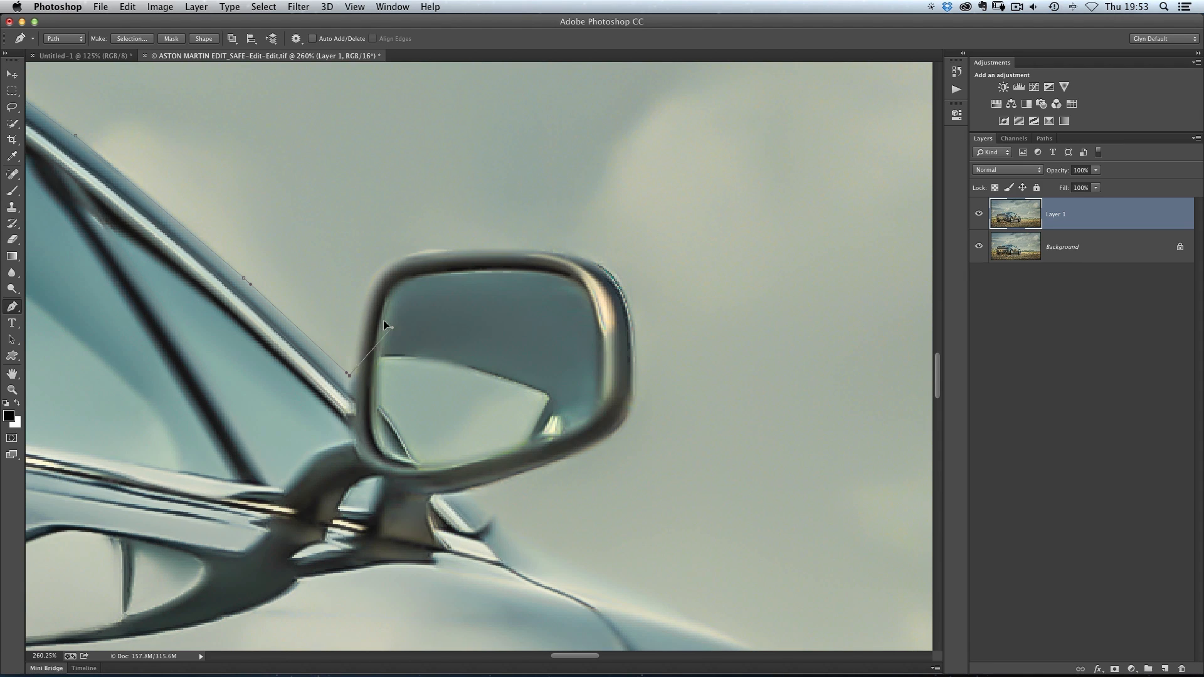
{"action": "left_click_drag", "start_coordinate": [355, 315], "coordinate": [362, 354]}
{"action": "left_click_drag", "start_coordinate": [379, 356], "coordinate": [349, 368]}
{"action": "left_click_drag", "start_coordinate": [502, 250], "coordinate": [517, 251]}
{"action": "left_click_drag", "start_coordinate": [433, 253], "coordinate": [429, 253]}
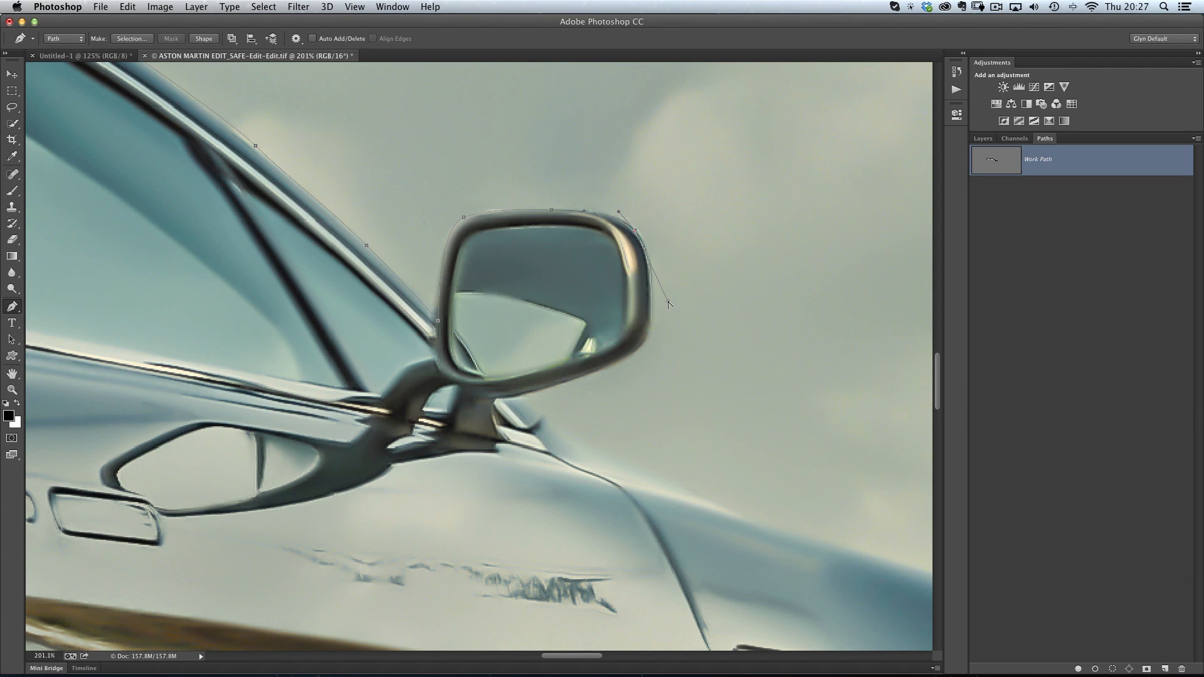
Fine-tune the handles and position of the curved anchor at the wing mirror's upper outer corner
{"action": "left_click_drag", "start_coordinate": [668, 304], "coordinate": [669, 274]}
{"action": "left_click_drag", "start_coordinate": [614, 217], "coordinate": [612, 215]}
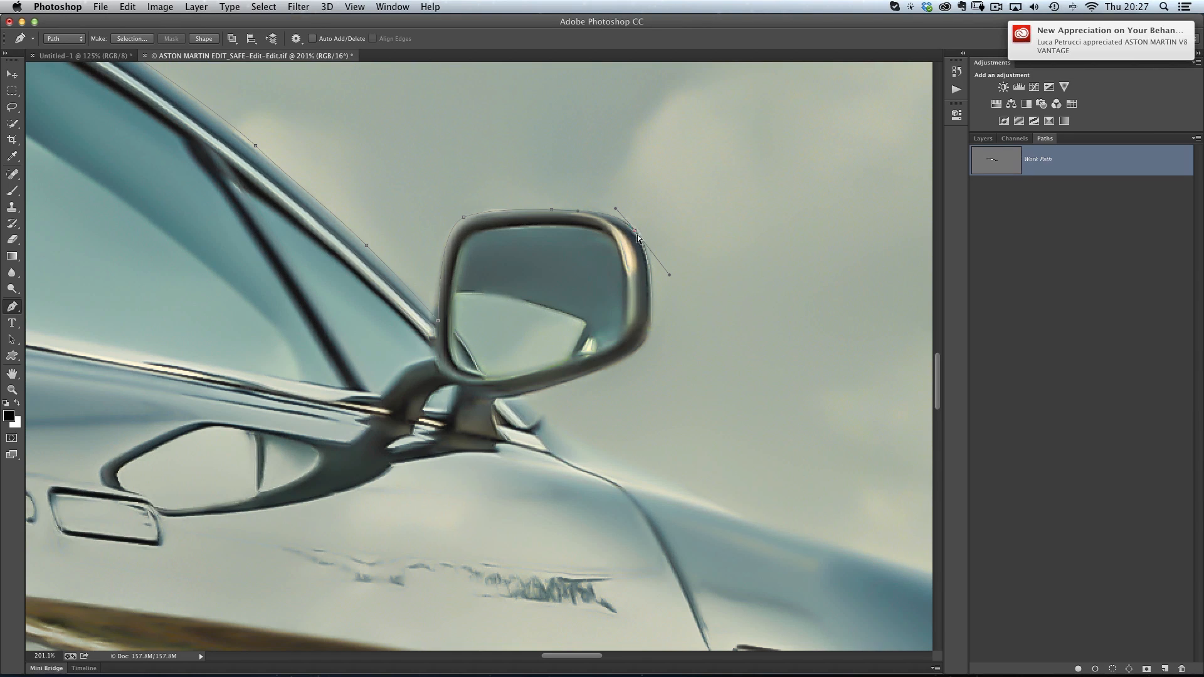
{"action": "mouse_move", "coordinate": [634, 231]}
{"action": "left_mouse_down"}
{"action": "mouse_move", "coordinate": [634, 209]}
{"action": "mouse_move", "coordinate": [648, 228]}
{"action": "mouse_move", "coordinate": [635, 232]}
{"action": "left_mouse_up"}
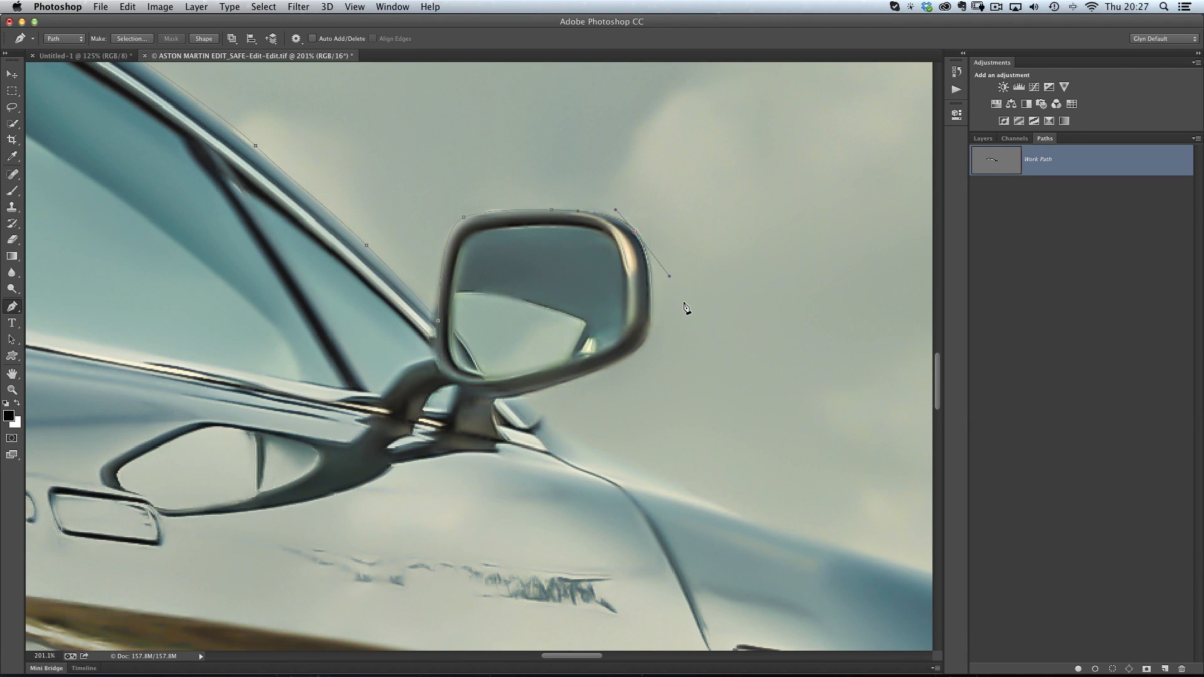
Run the path loosely back through the car's door, rear wheel and rear bodywork, and close it at the aerial's base
{"action": "scroll", "coordinate": [520, 376], "scroll_direction": "down", "scroll_amount": 5}
{"action": "left_click", "coordinate": [588, 463]}
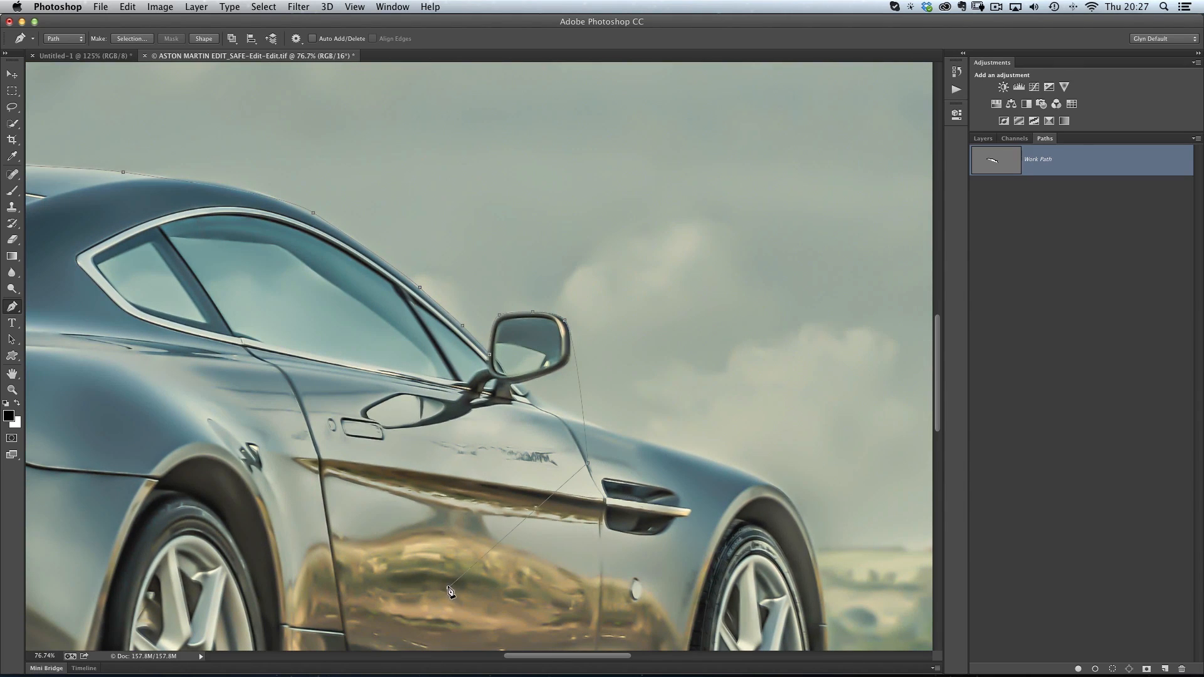
{"action": "left_click", "coordinate": [261, 565]}
{"action": "left_click_drag", "start_coordinate": [138, 465], "coordinate": [134, 461]}
{"action": "left_click", "coordinate": [107, 370]}
{"action": "left_click_drag", "start_coordinate": [344, 336], "coordinate": [491, 358]}
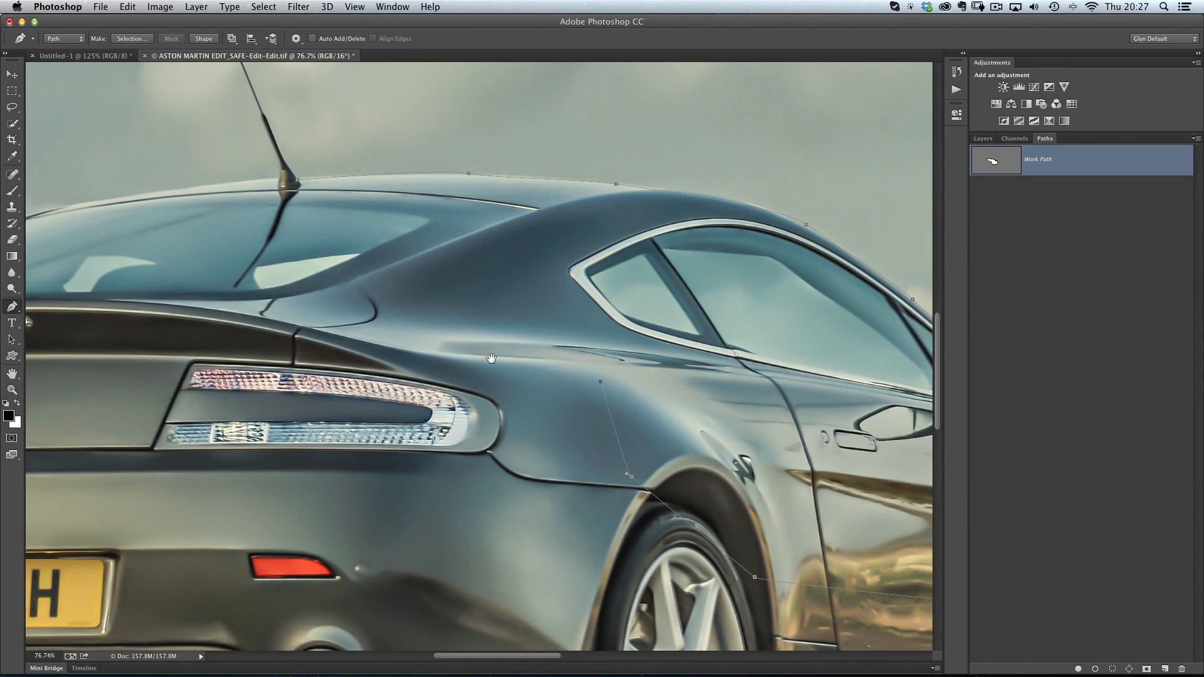
{"action": "left_click", "coordinate": [427, 367]}
{"action": "left_click_drag", "start_coordinate": [278, 276], "coordinate": [278, 280]}
{"action": "left_click", "coordinate": [297, 181]}
Save the work path under the name CAR
{"action": "left_click_drag", "start_coordinate": [552, 337], "coordinate": [220, 249]}
{"action": "scroll", "coordinate": [408, 363], "scroll_direction": "up", "scroll_amount": 3}
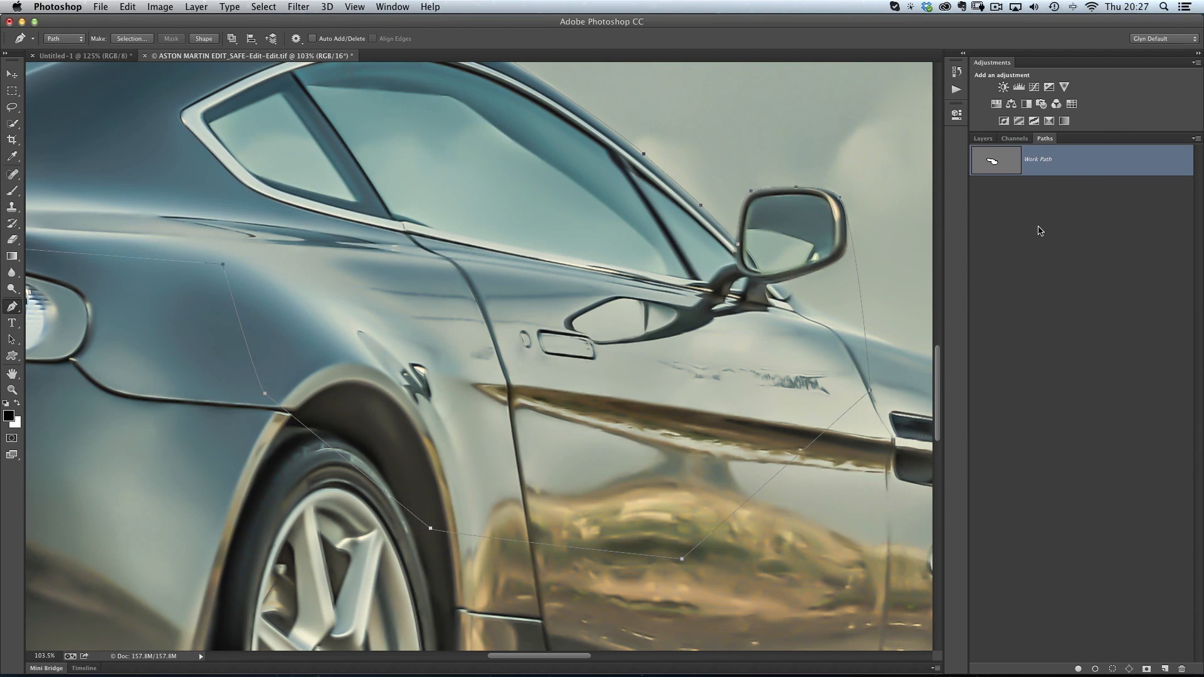
{"action": "double_click", "coordinate": [1042, 162]}
{"action": "type", "text": "CAR"}
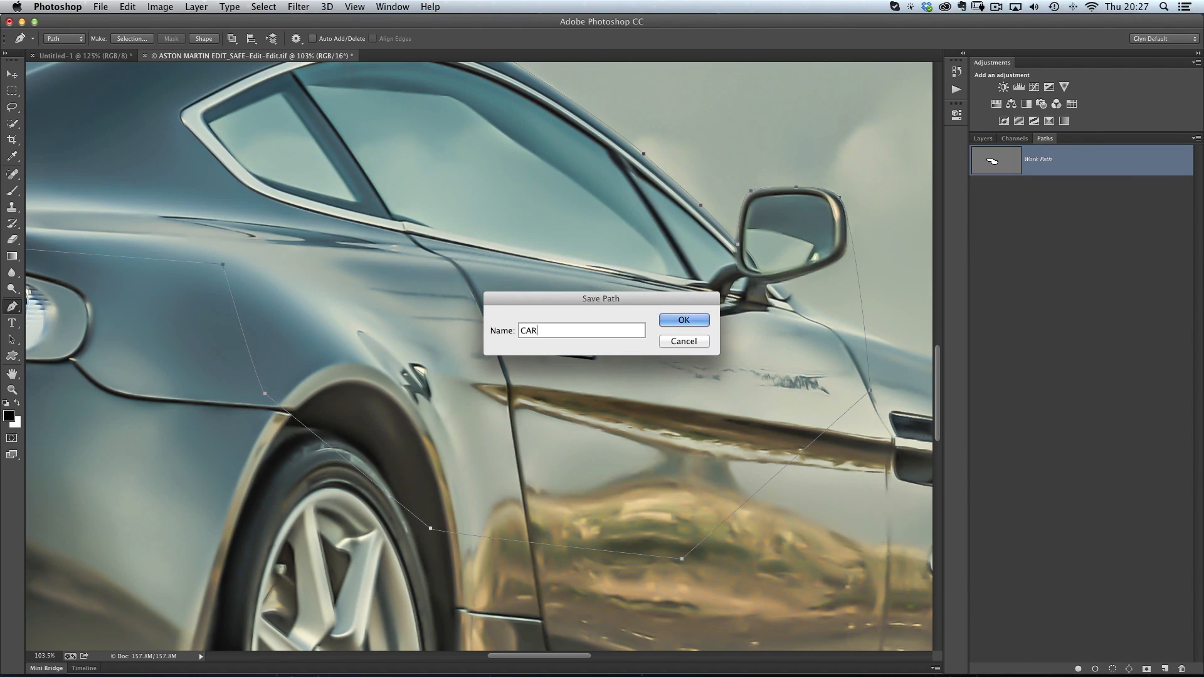
{"action": "key", "text": "Return"}
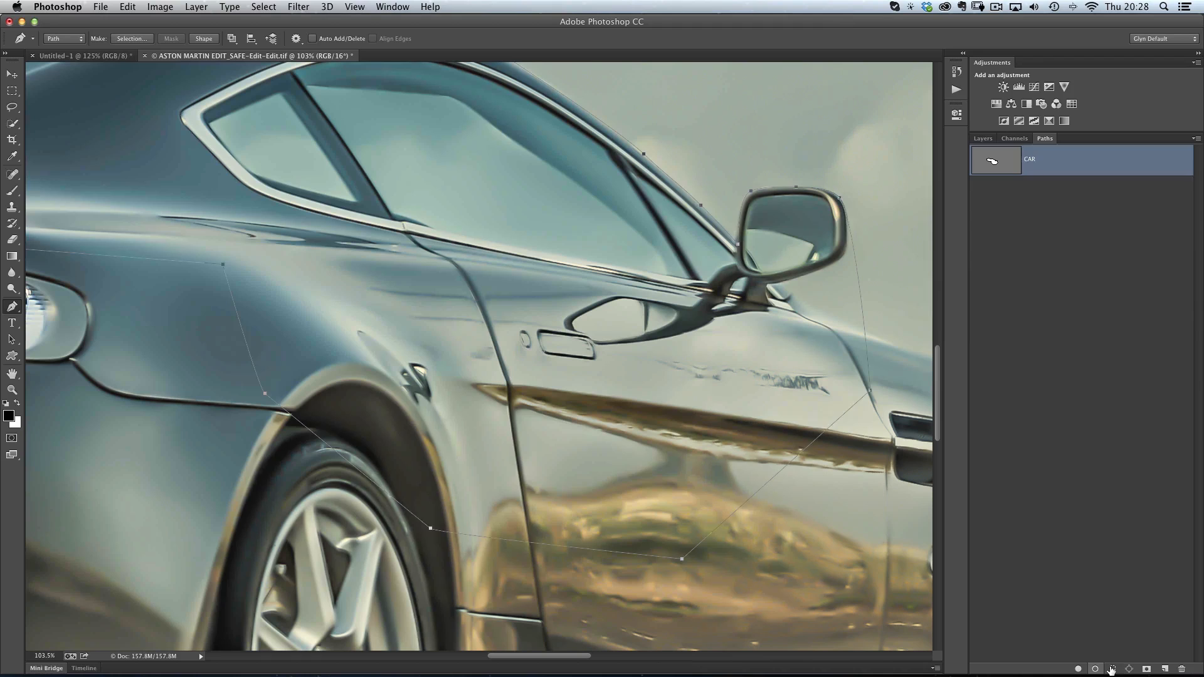
Load the CAR path as a selection, inspect its edge near the mirror, and make a work path from the selection
{"action": "left_click", "coordinate": [1111, 670]}
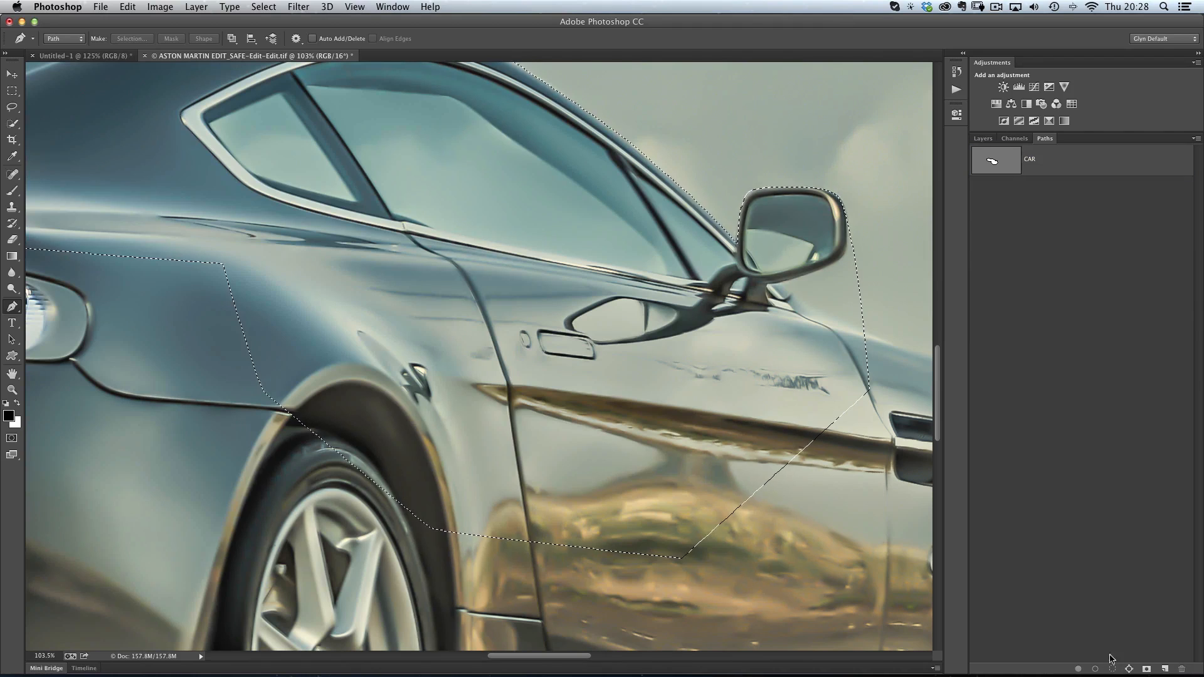
{"action": "left_click", "coordinate": [749, 251]}
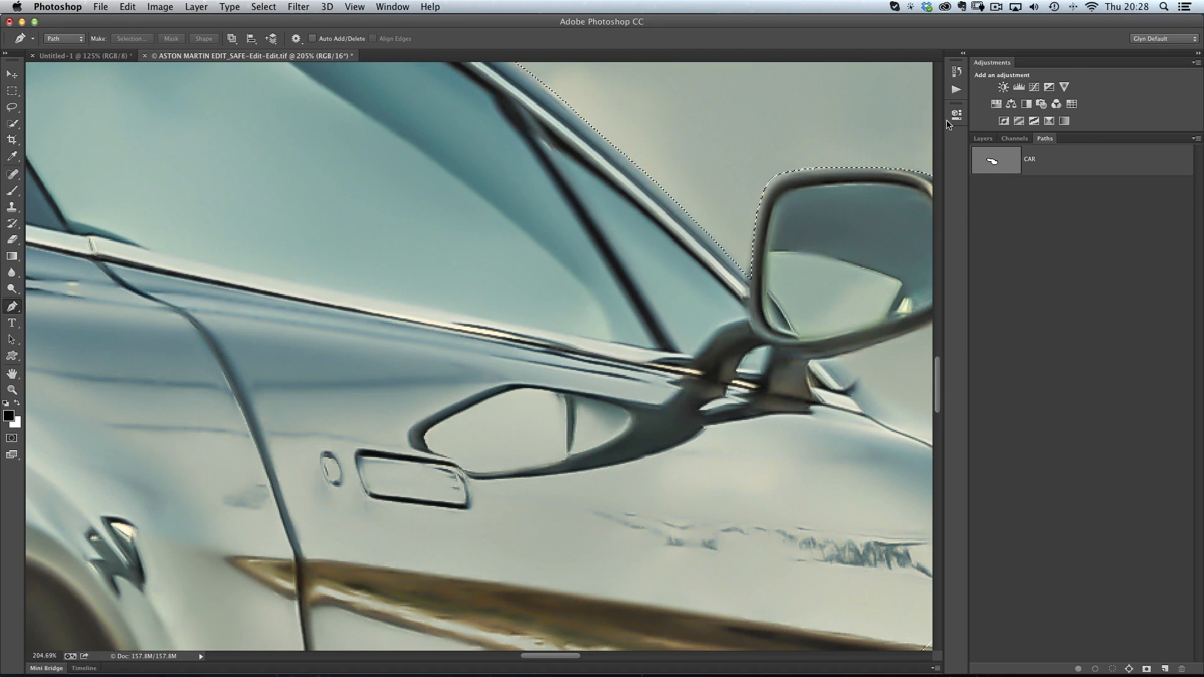
{"action": "left_click_drag", "start_coordinate": [1001, 151], "coordinate": [1118, 671]}
{"action": "left_click", "coordinate": [1129, 669]}
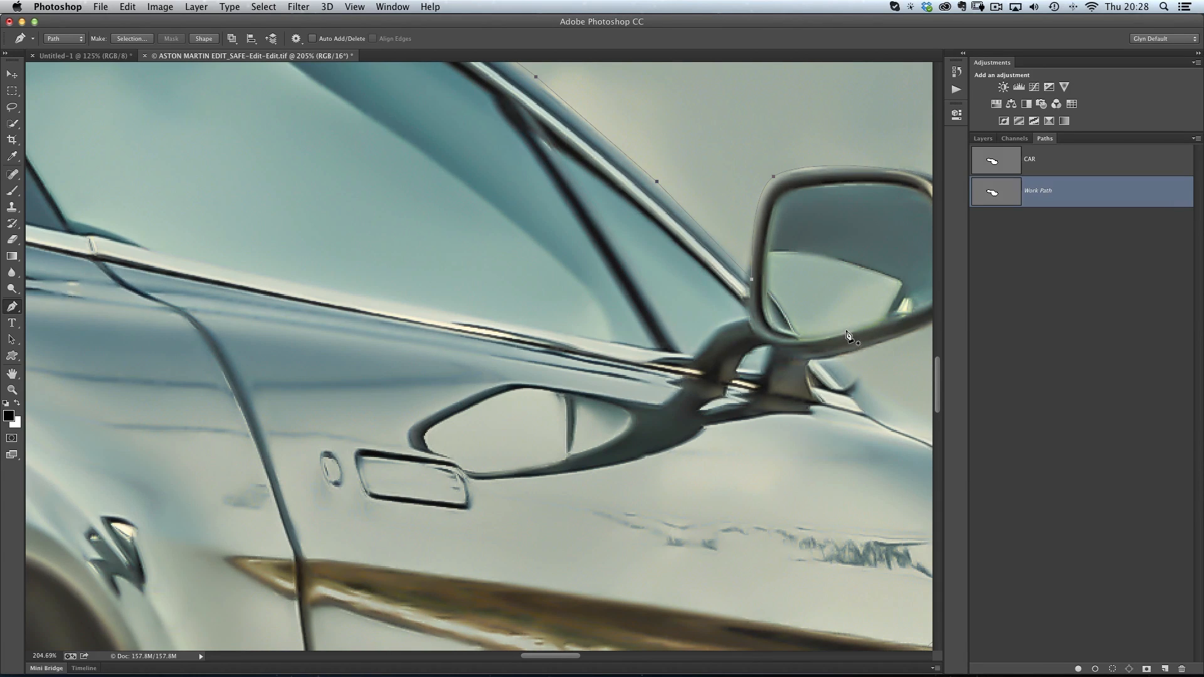